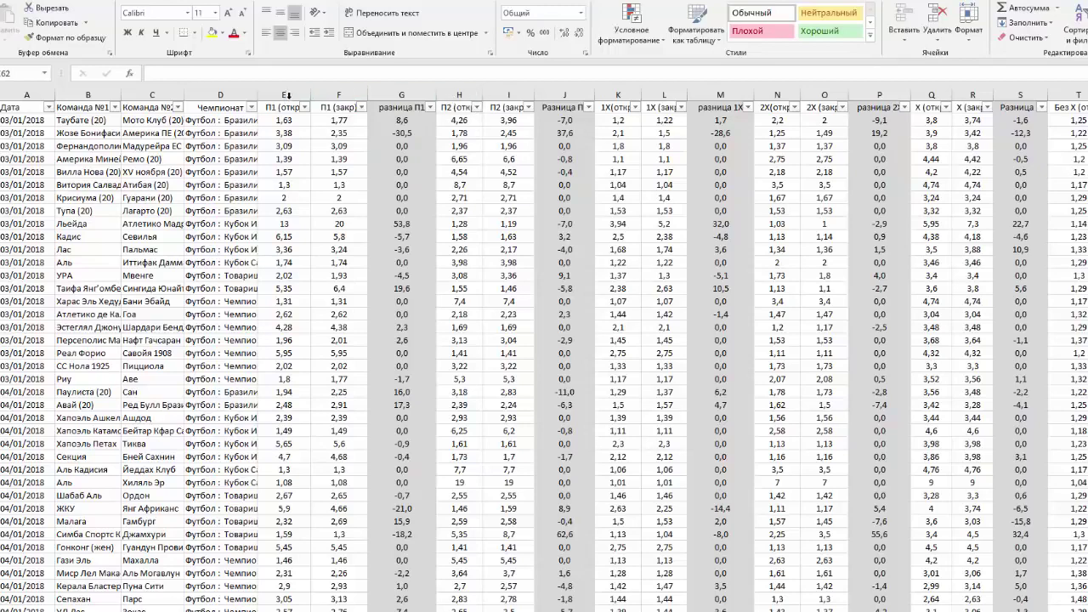
# Examine the first match's opening and closing odds and their difference for П1, plus its opening and closing П2 odds
pyautogui.click(66, 120)
pyautogui.click(274, 123)
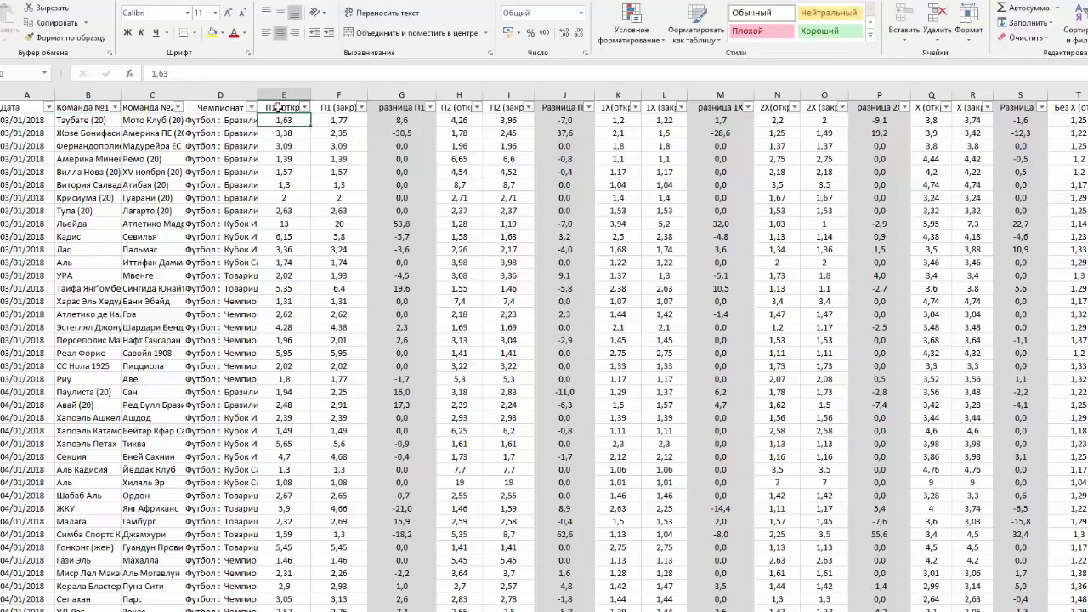
pyautogui.click(343, 109)
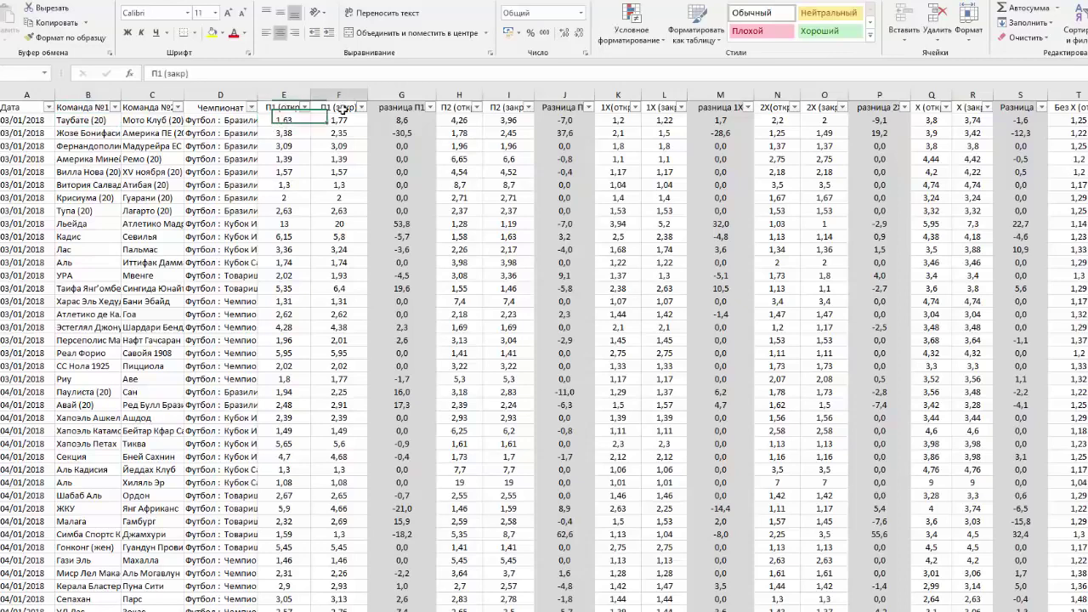
pyautogui.click(289, 120)
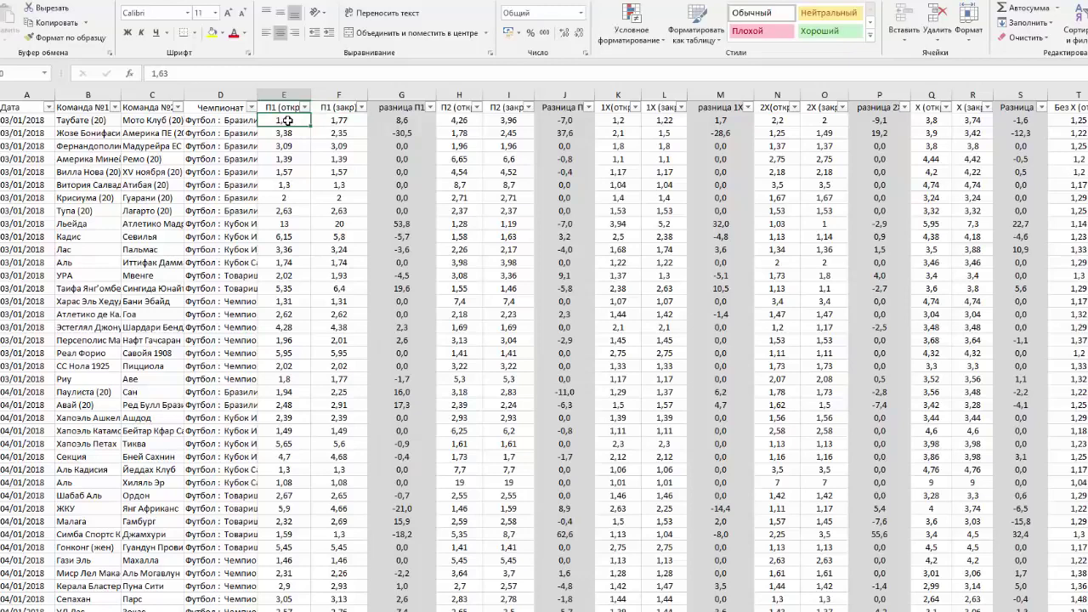
pyautogui.click(345, 121)
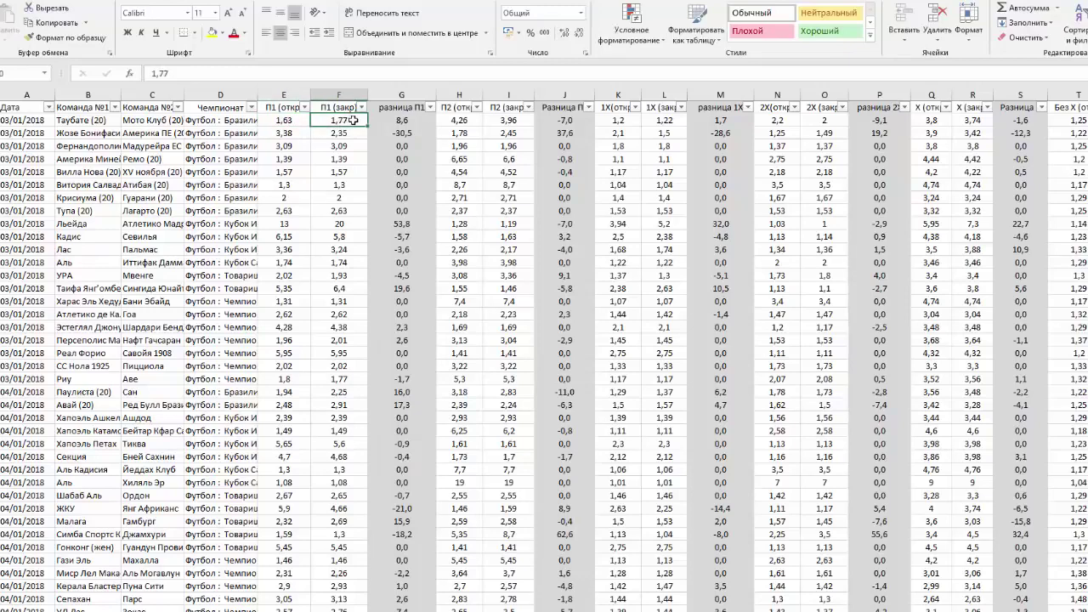
pyautogui.click(286, 122)
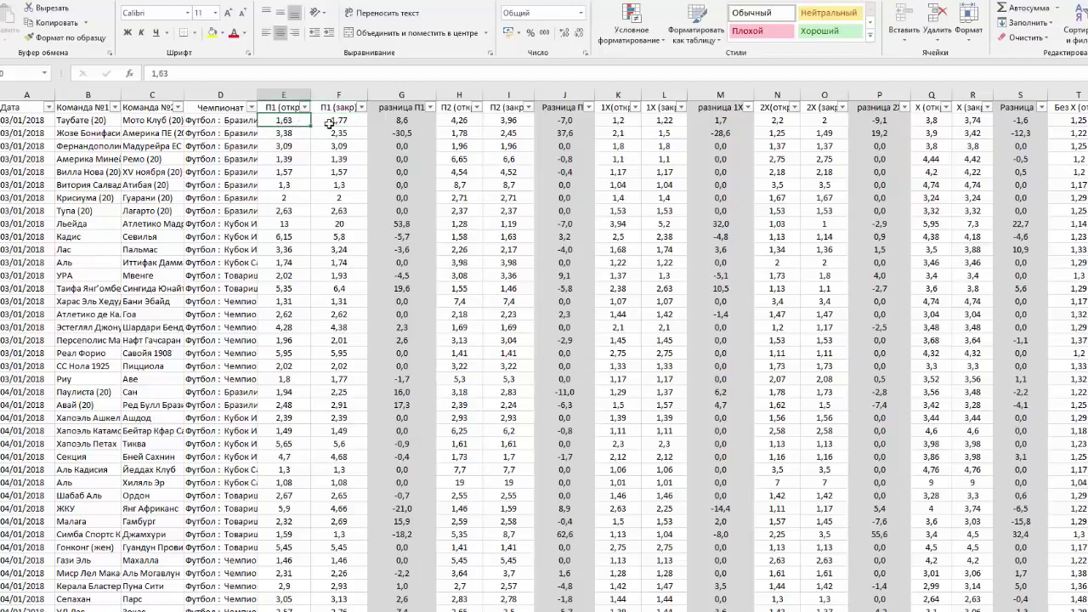
pyautogui.click(342, 122)
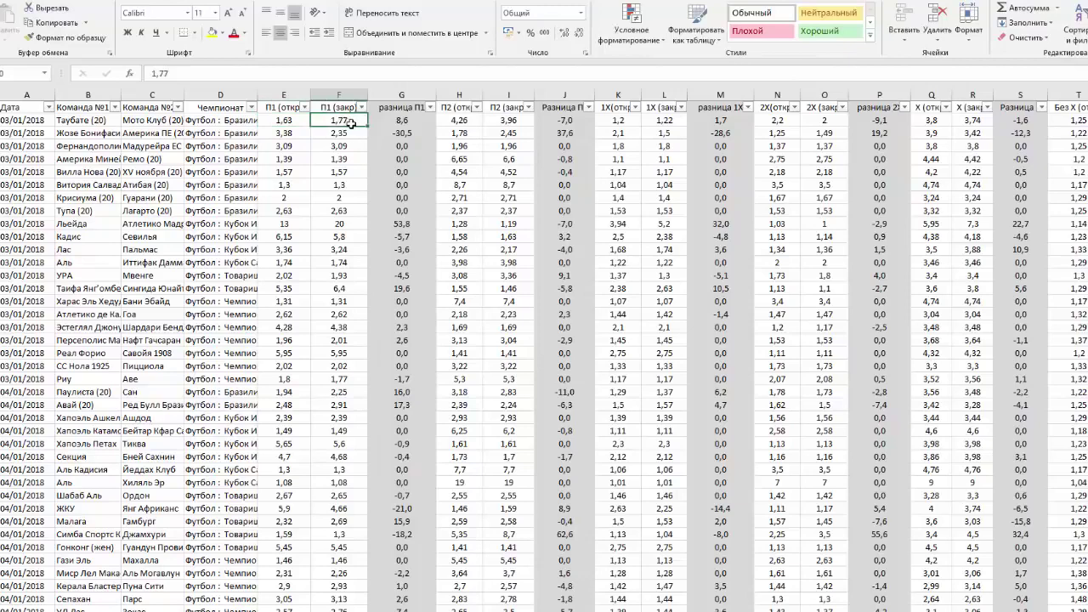
pyautogui.click(401, 120)
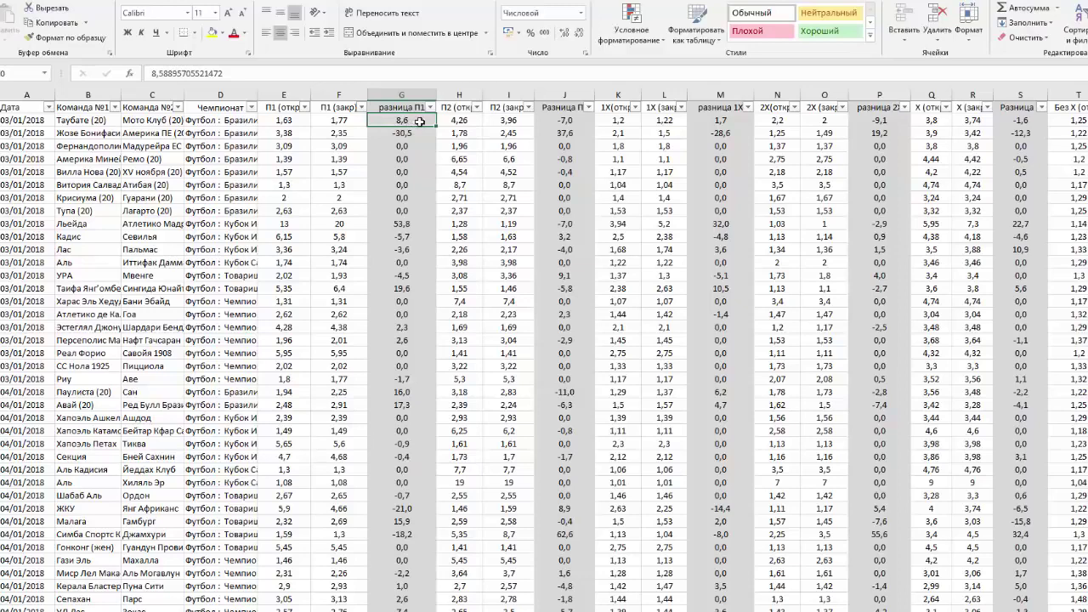
pyautogui.click(347, 123)
pyautogui.click(401, 121)
pyautogui.click(459, 122)
pyautogui.click(505, 121)
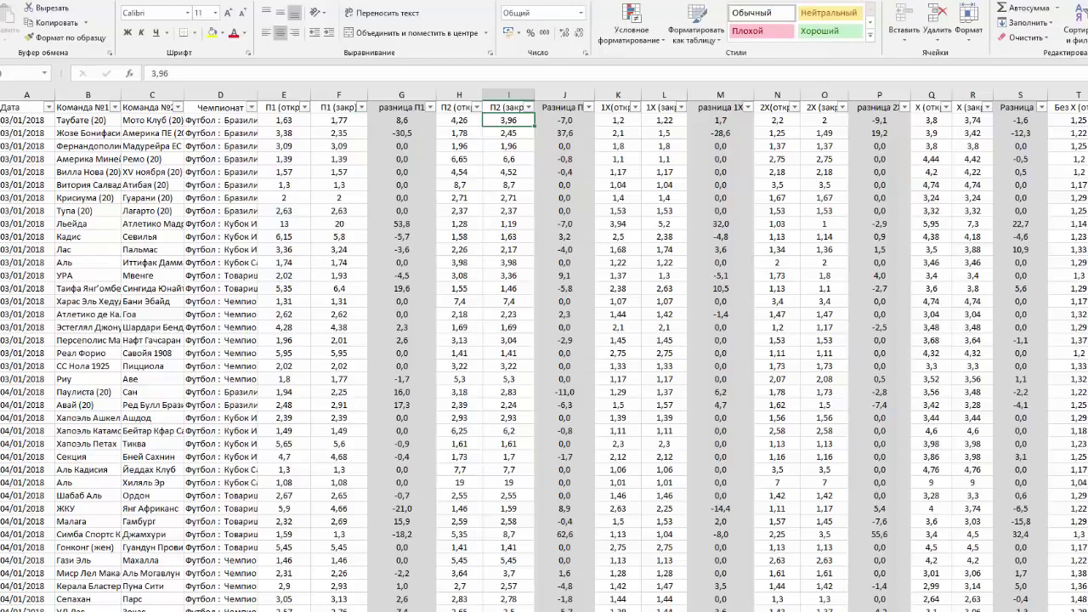
# Examine the first match's opening, closing and difference values for the ТБ and ТМ total odds
pyautogui.hscroll(10, 800, 200)
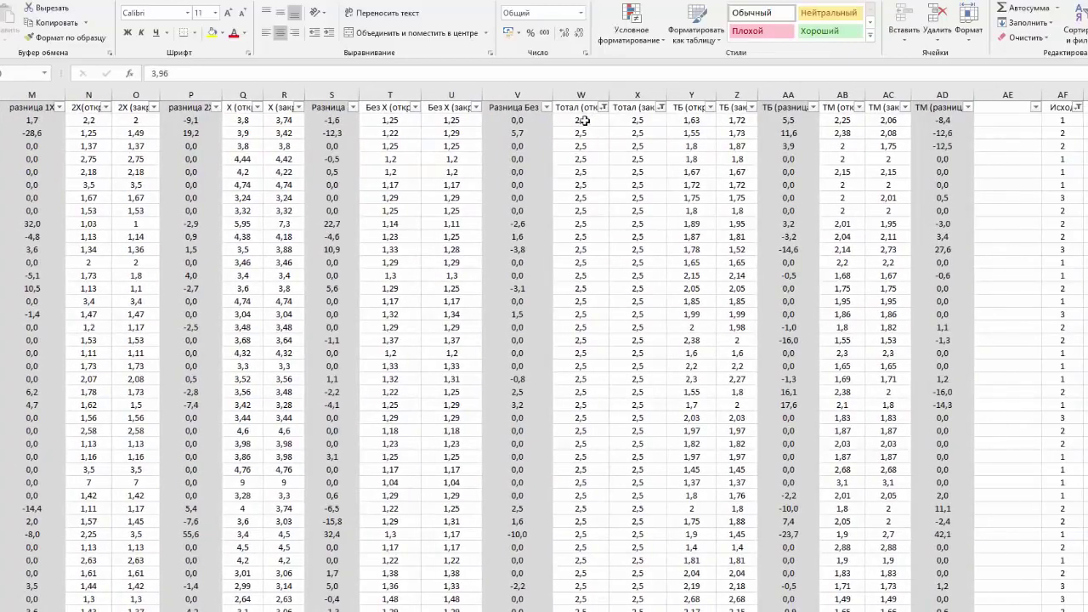
pyautogui.click(696, 121)
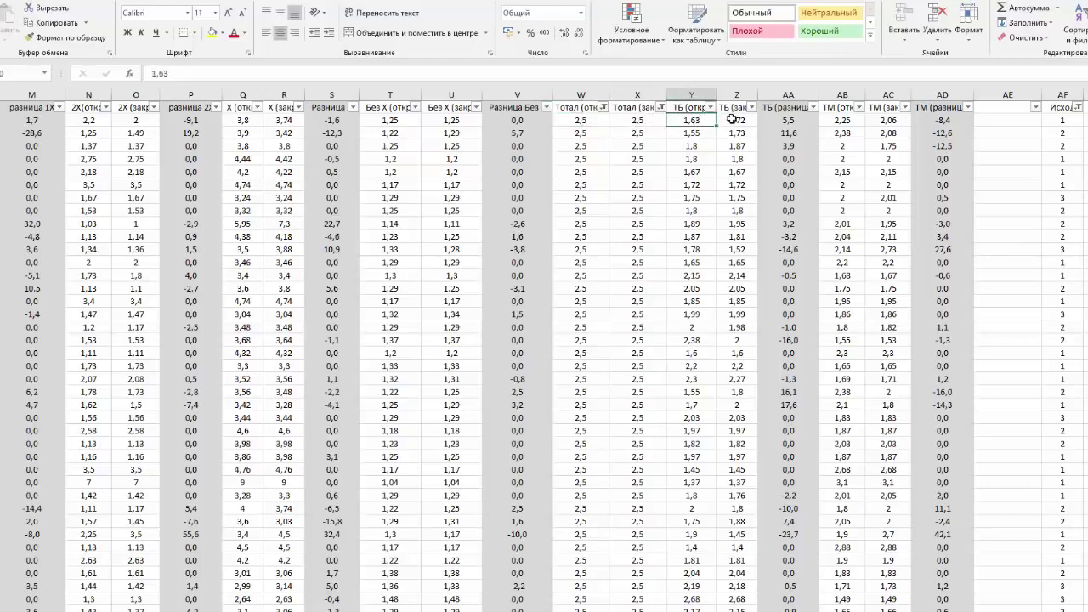
pyautogui.press('Right')
pyautogui.click(691, 122)
pyautogui.click(731, 120)
pyautogui.click(789, 120)
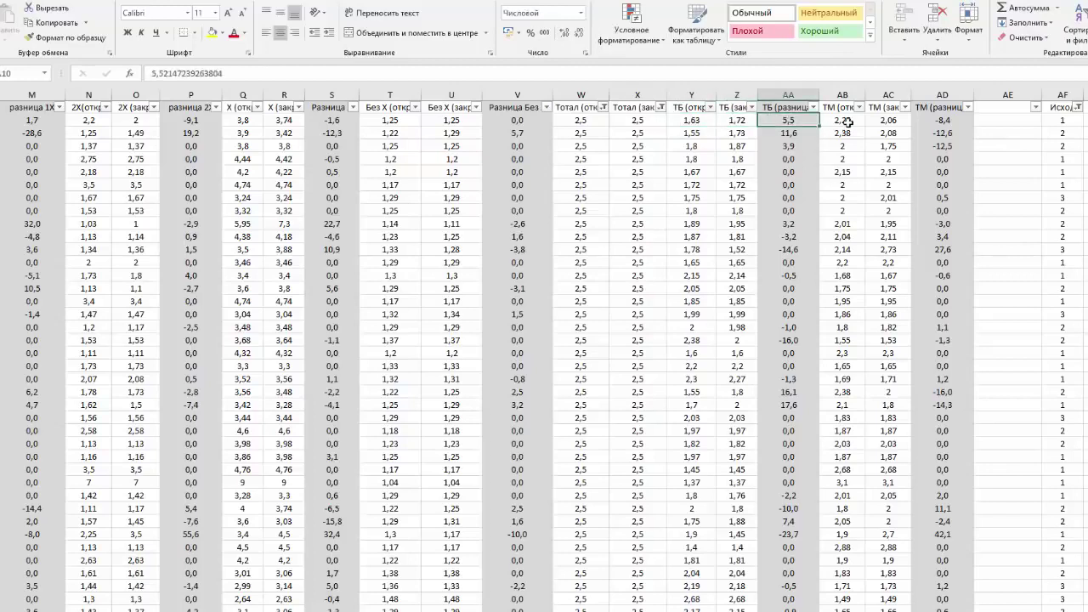
pyautogui.click(847, 122)
pyautogui.click(891, 124)
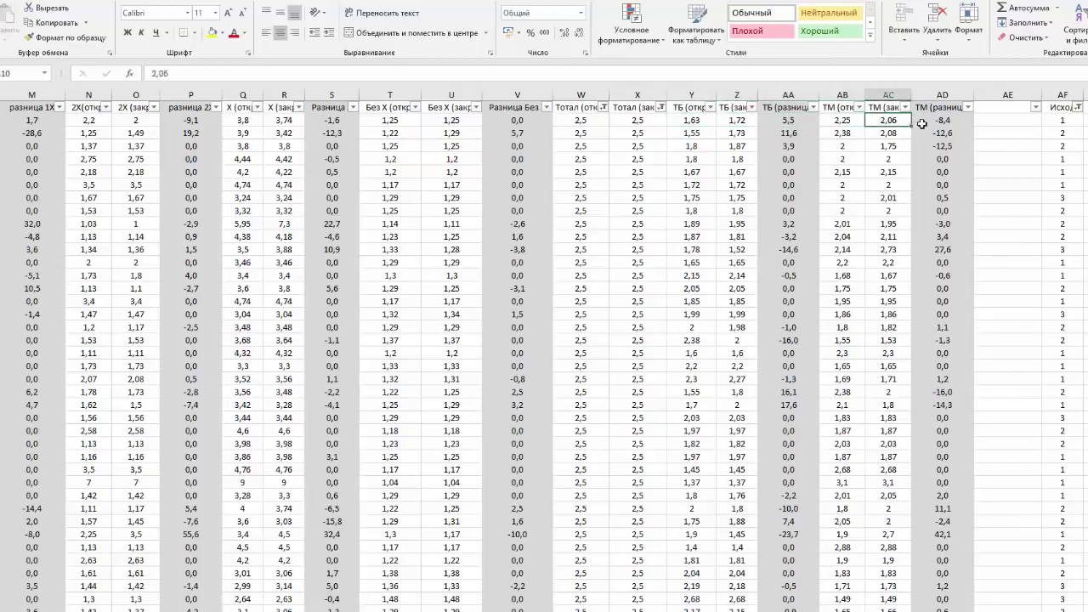
pyautogui.click(940, 125)
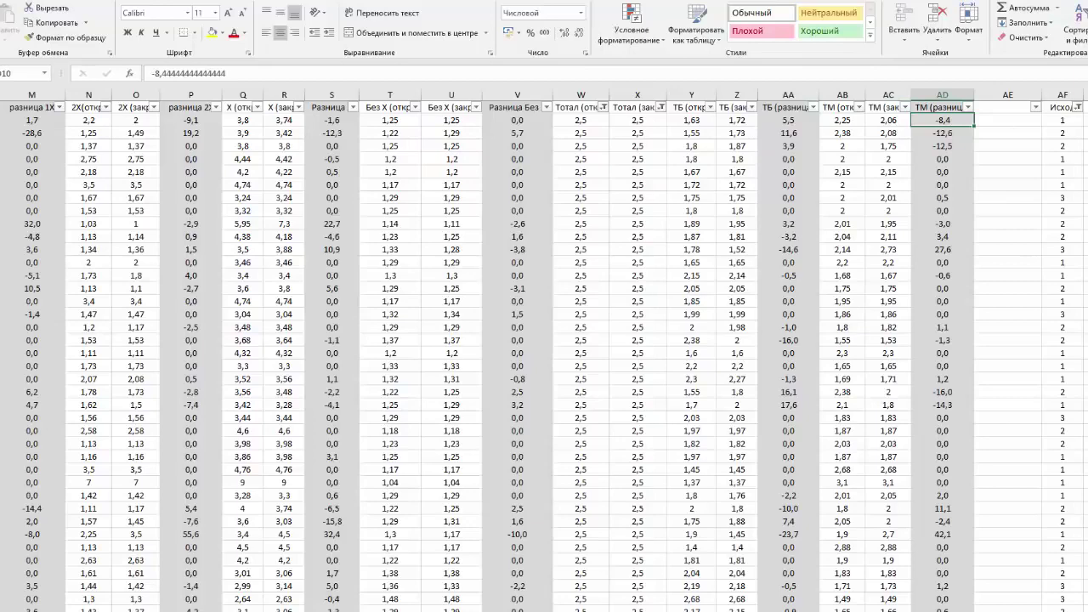
# Examine the outcome codes of the first two matches in the Исход column
pyautogui.hscroll(2, 810, 184)
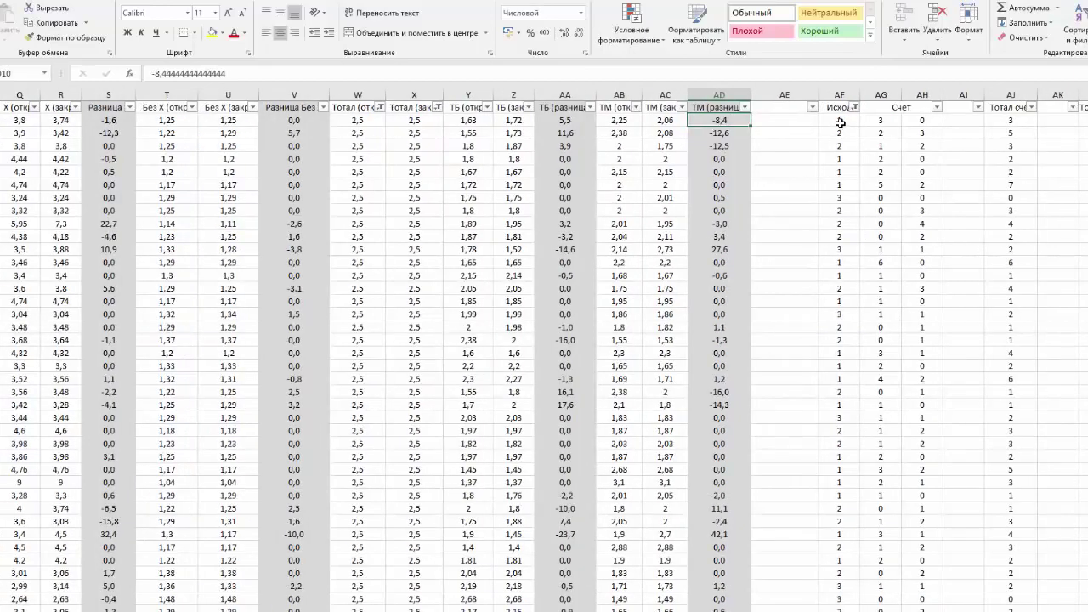
pyautogui.moveTo(840, 123)
pyautogui.mouseDown()
pyautogui.moveTo(929, 115)
pyautogui.moveTo(838, 120)
pyautogui.mouseUp()
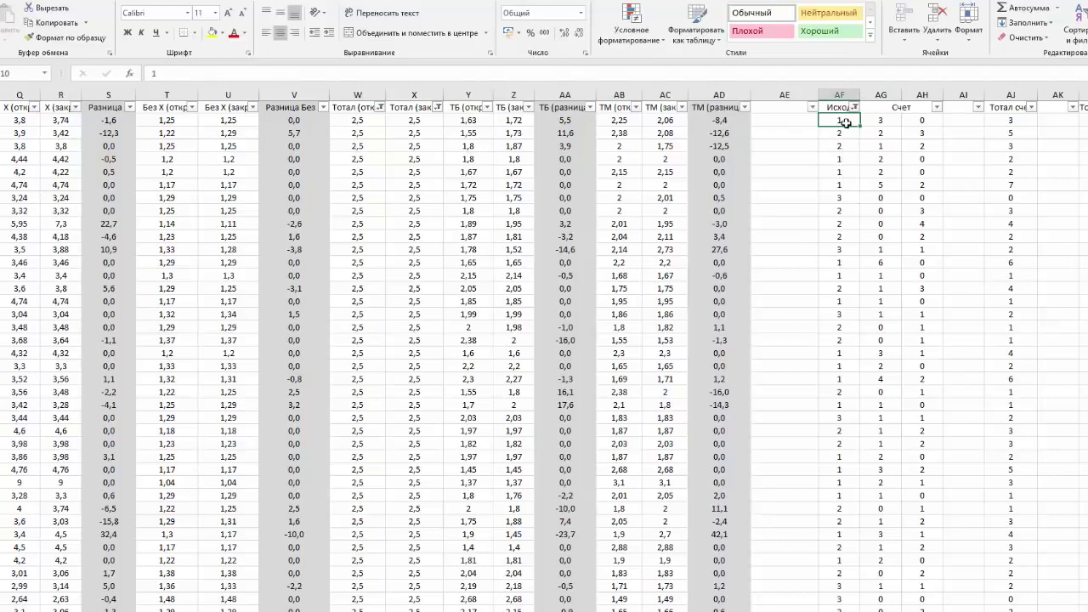
pyautogui.click(846, 134)
# Check the sums of the closing over and closing under result columns, and open the -2,65 sheet
pyautogui.hscroll(3, 1037, 577)
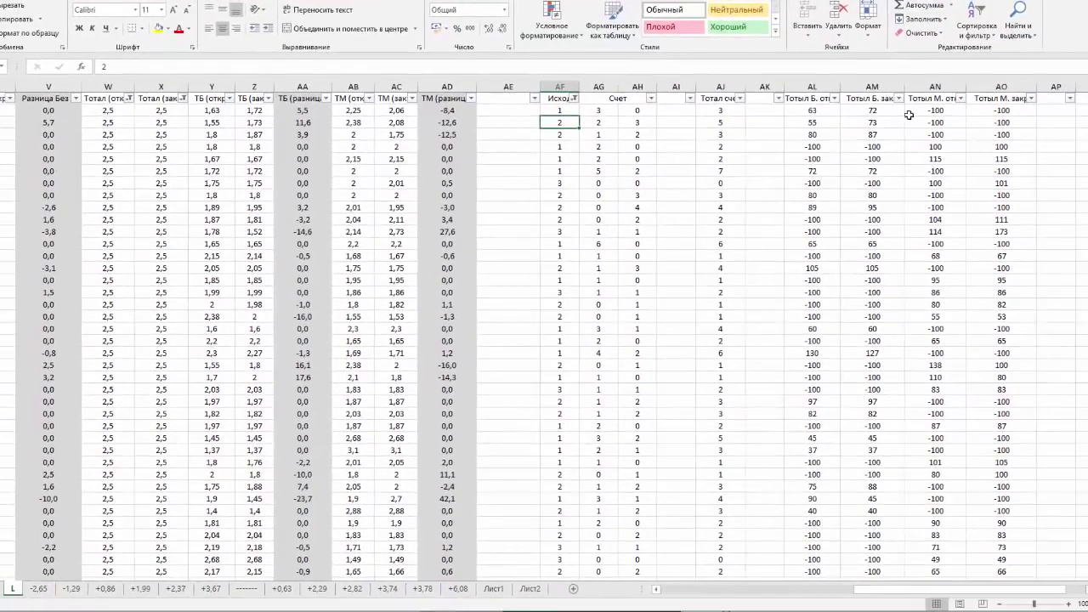
pyautogui.hotkey('ctrl', 'space')
pyautogui.click(874, 87)
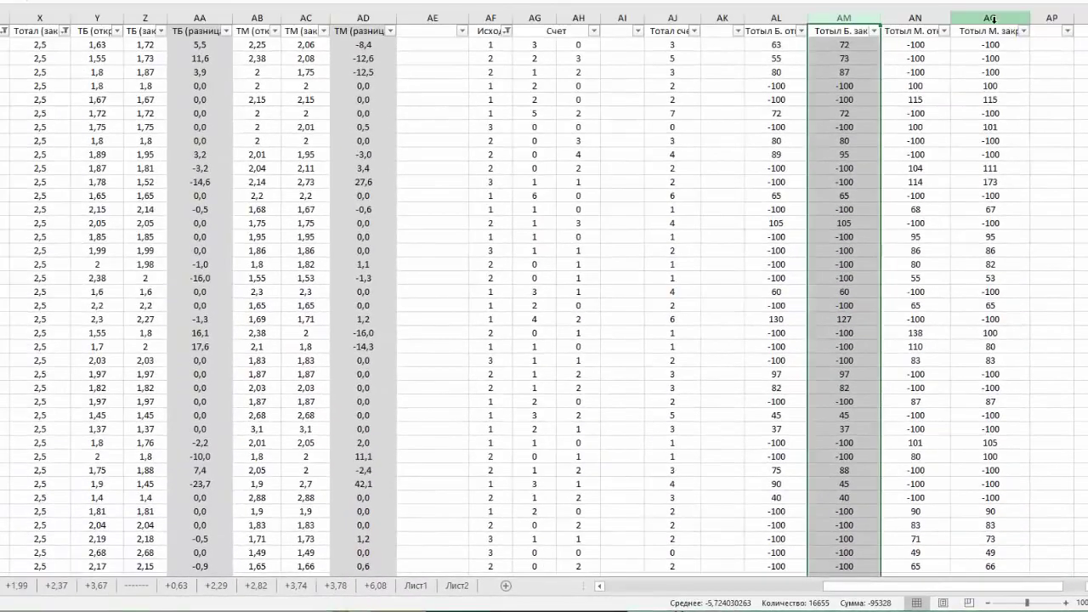
pyautogui.click(993, 19)
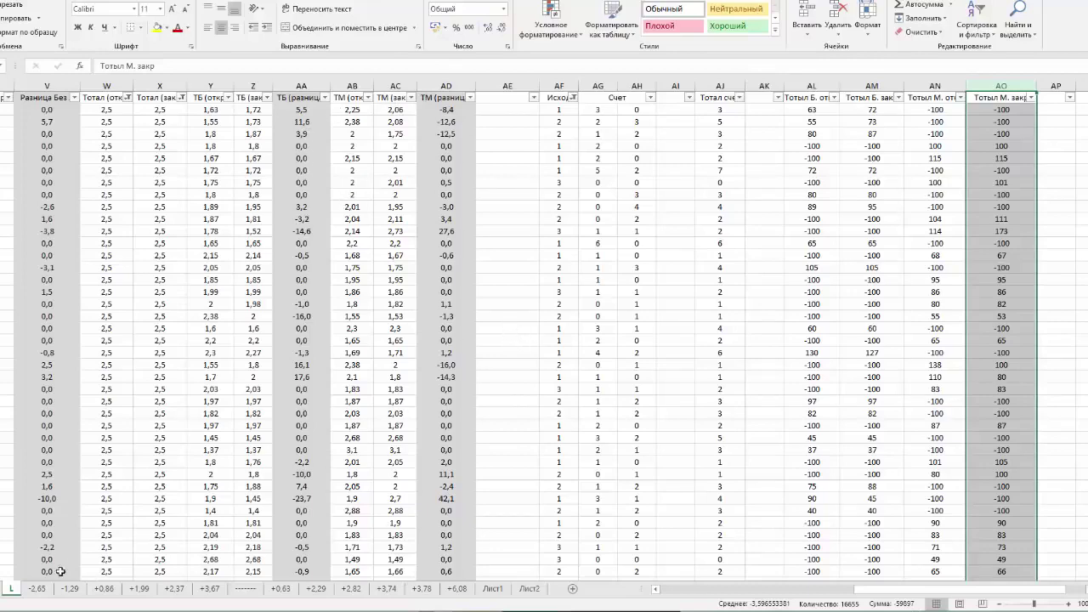
pyautogui.click(39, 589)
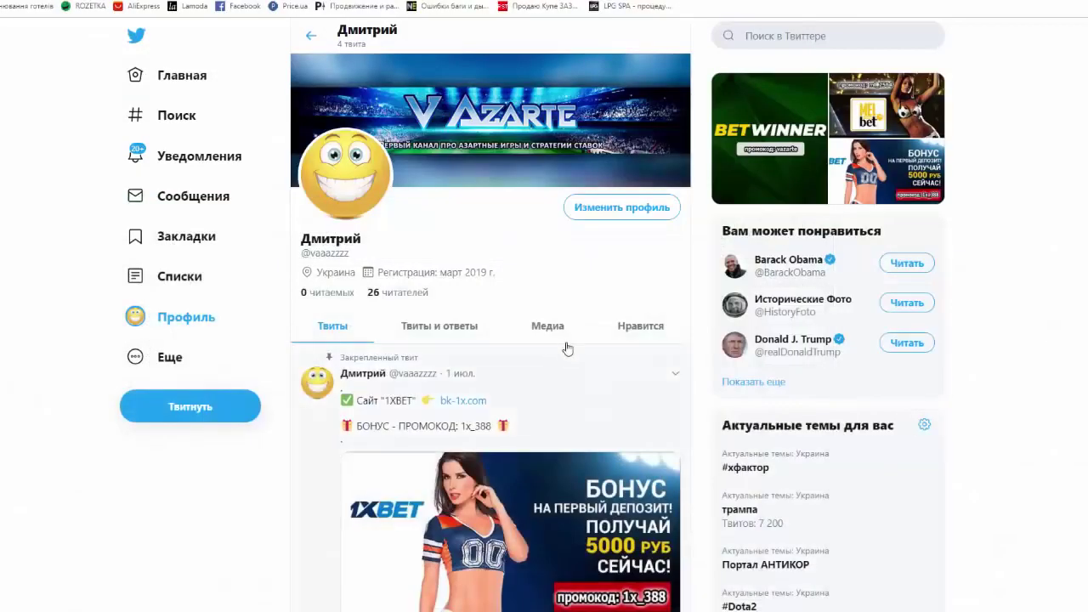
# Switch to the channel's Twitter profile and look through the 1XBET and BETWINNER promo code tweets
pyautogui.scroll(-1, 565, 348)
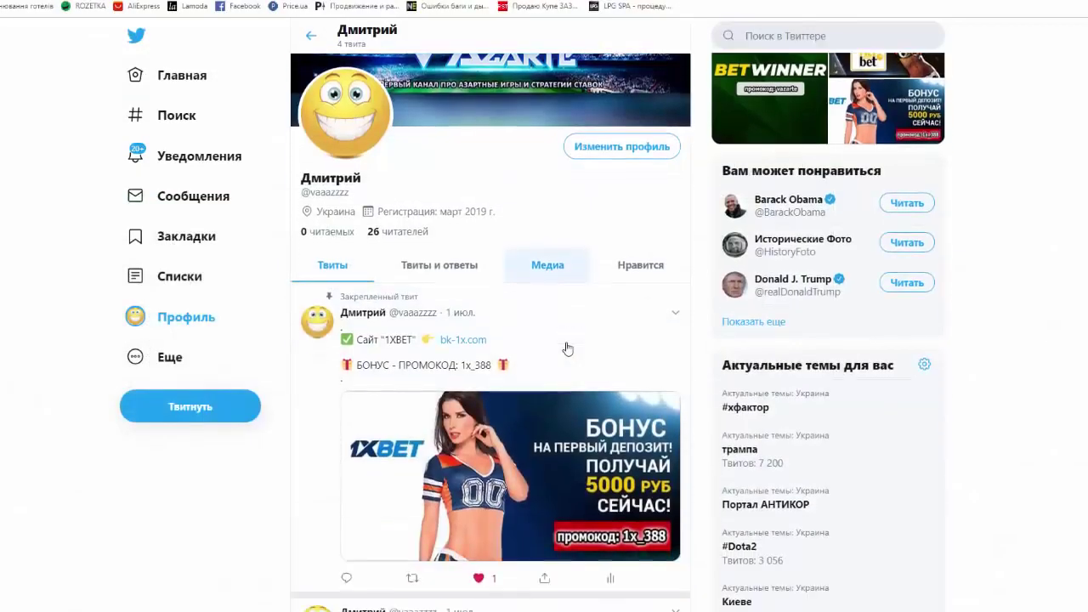
pyautogui.scroll(-6, 529, 484)
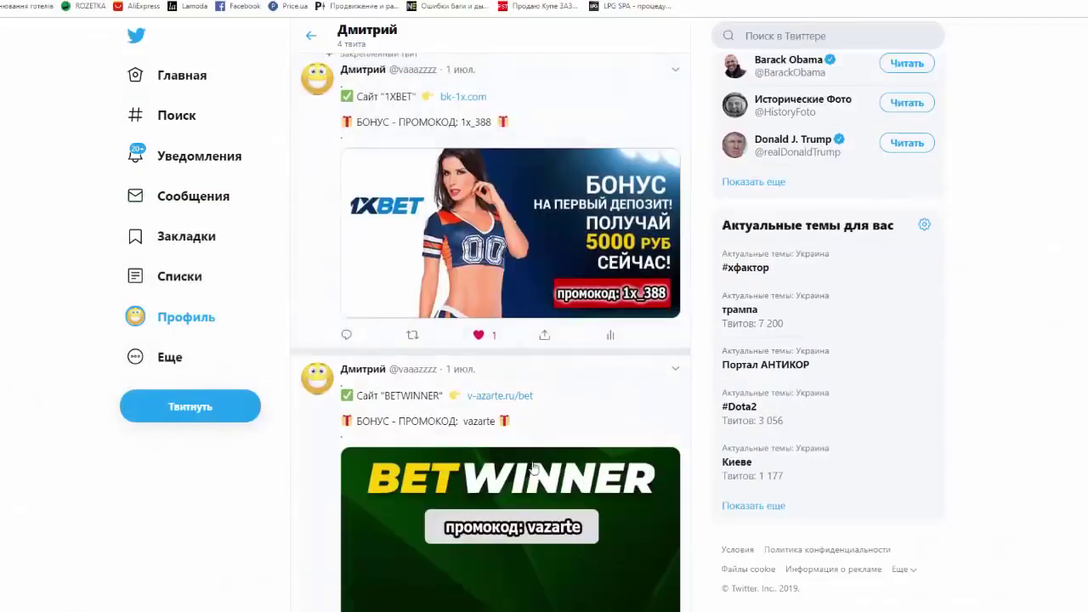
pyautogui.scroll(5, 525, 510)
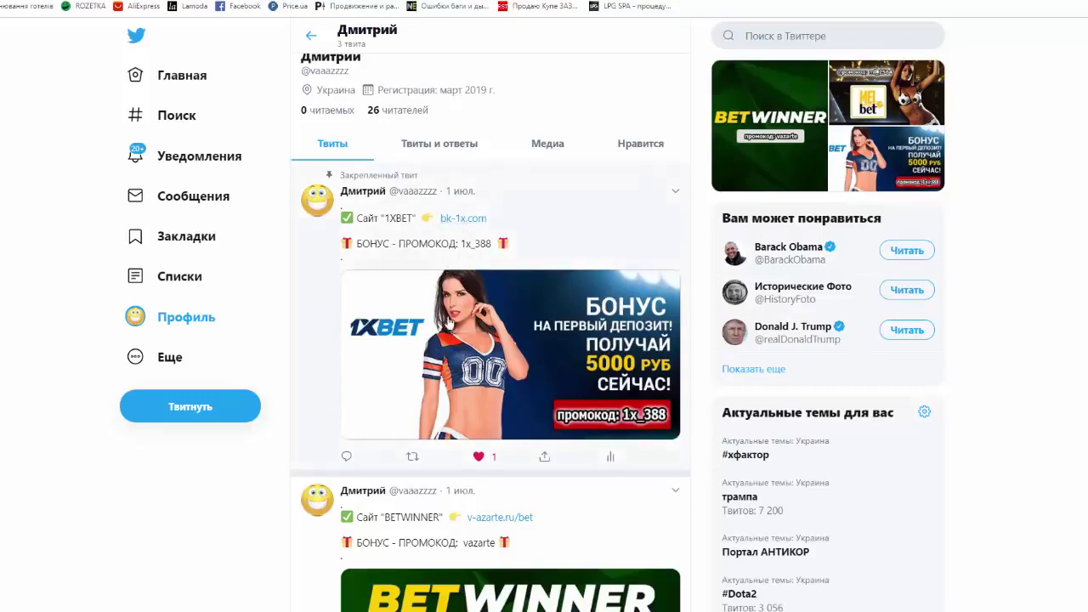
pyautogui.scroll(-2, 467, 323)
pyautogui.scroll(2, 501, 320)
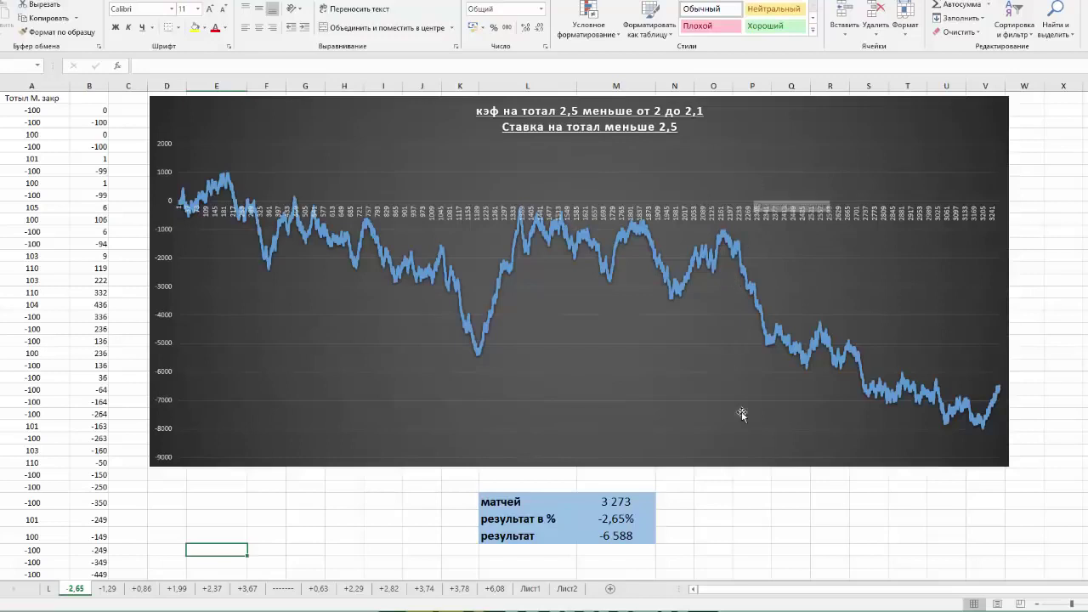
# Review the match count, percentage result and overall result on the -2,65 sheet, and open the -1,29 sheet
pyautogui.click(508, 501)
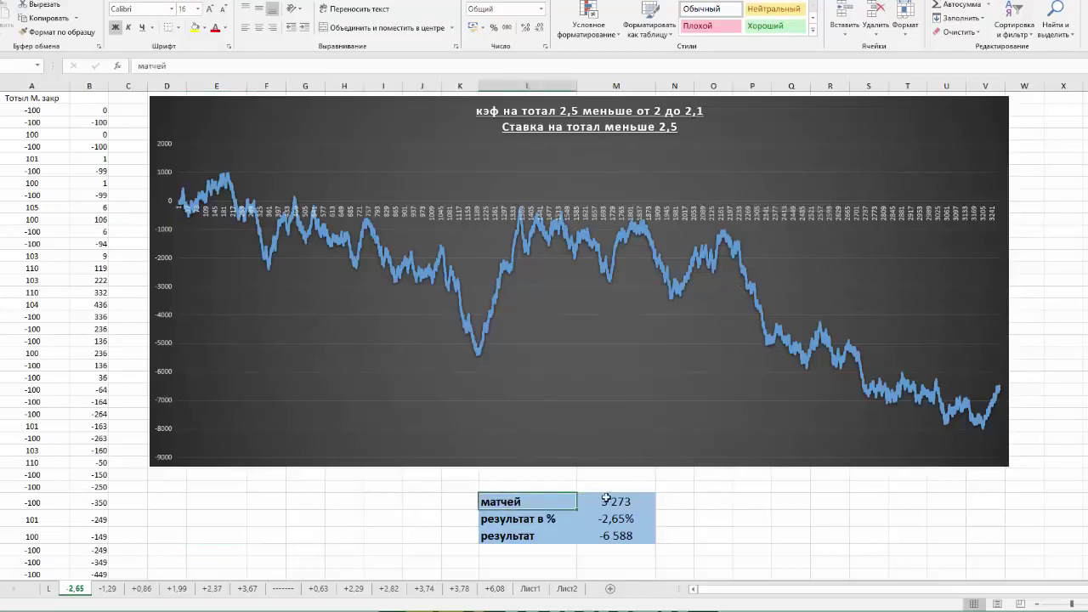
pyautogui.click(526, 518)
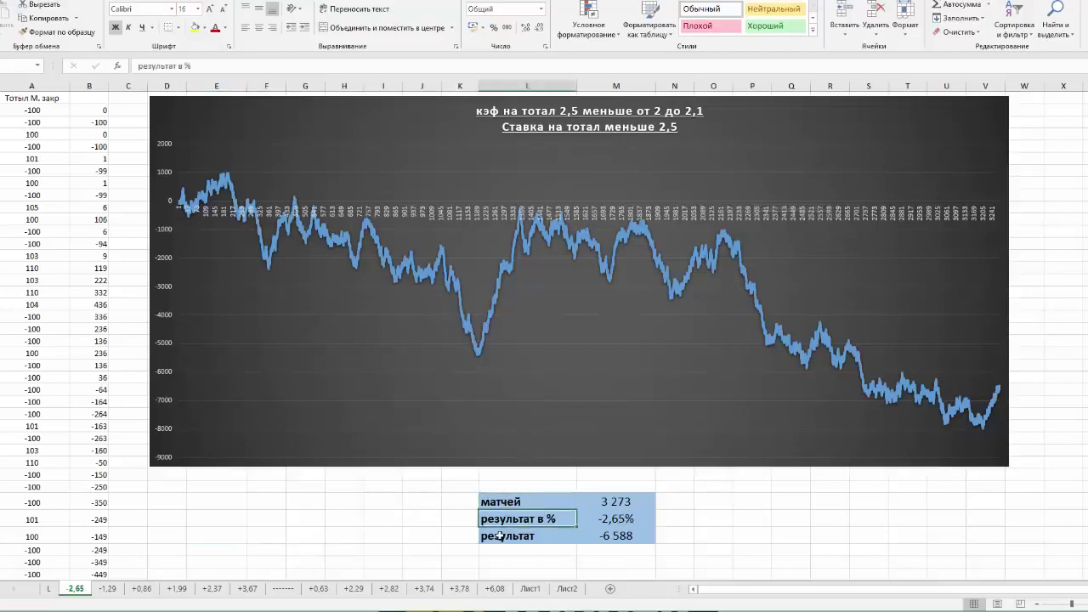
pyautogui.click(521, 536)
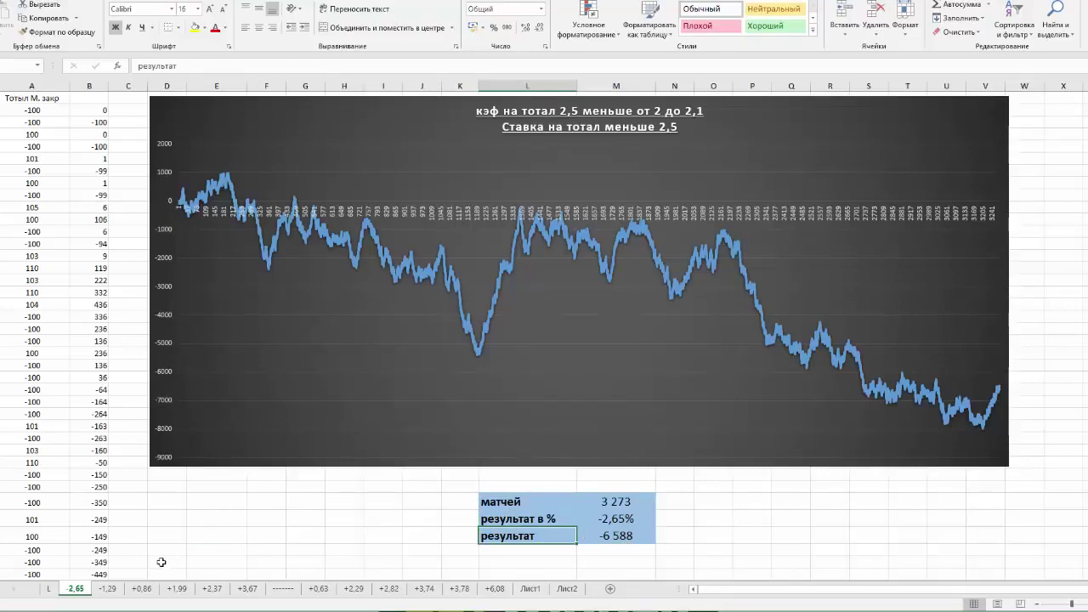
pyautogui.click(107, 590)
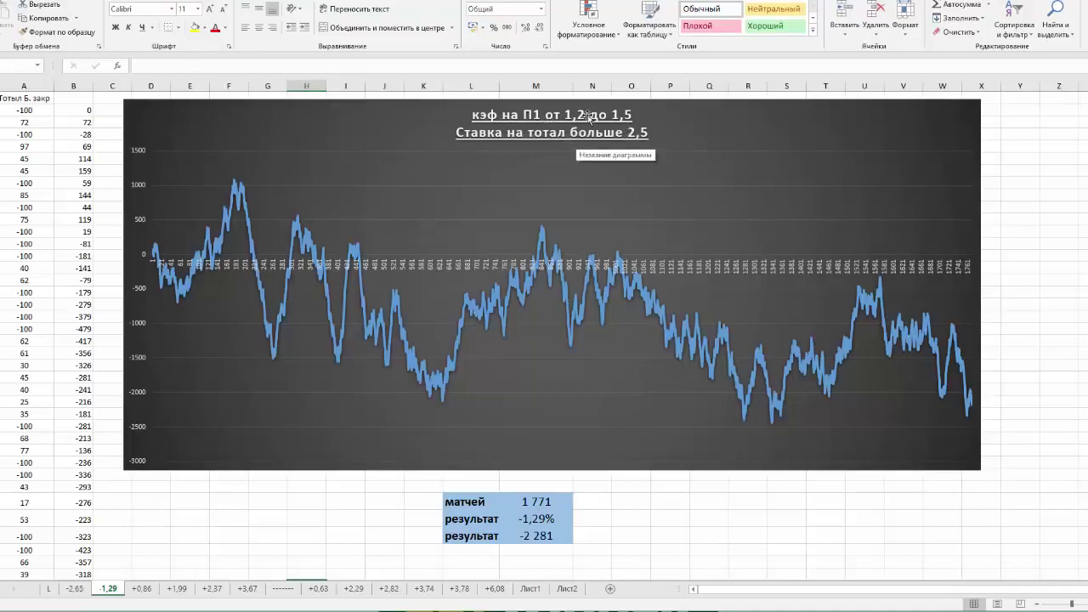
# Filter the match data on sheet L to closing П1 odds between 1,2 and 1,5, with the closing over result column selected
pyautogui.click(50, 589)
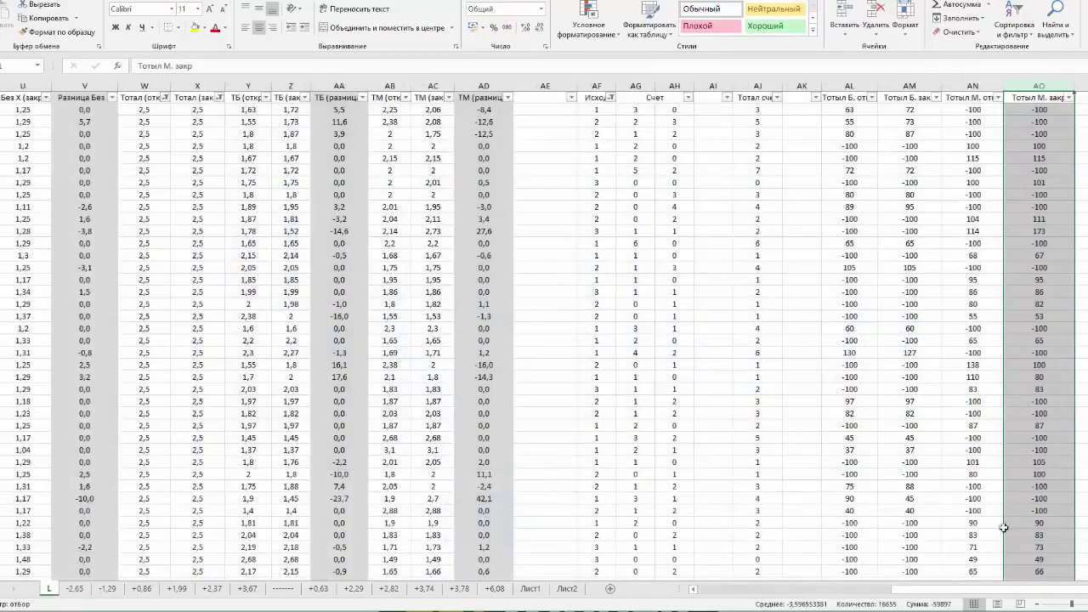
pyautogui.click(914, 86)
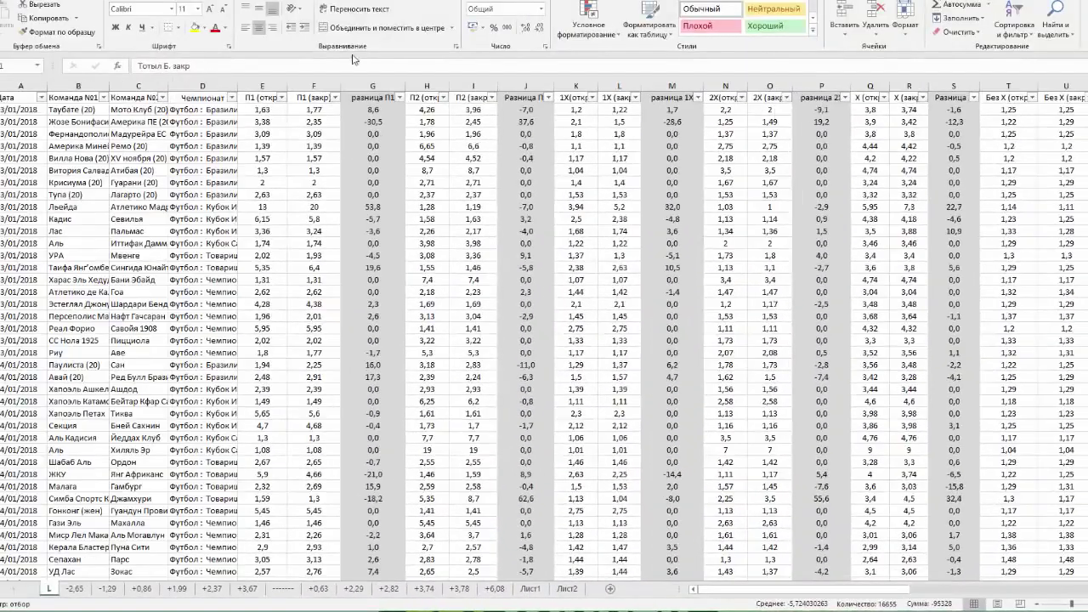
pyautogui.click(336, 98)
pyautogui.moveTo(281, 186)
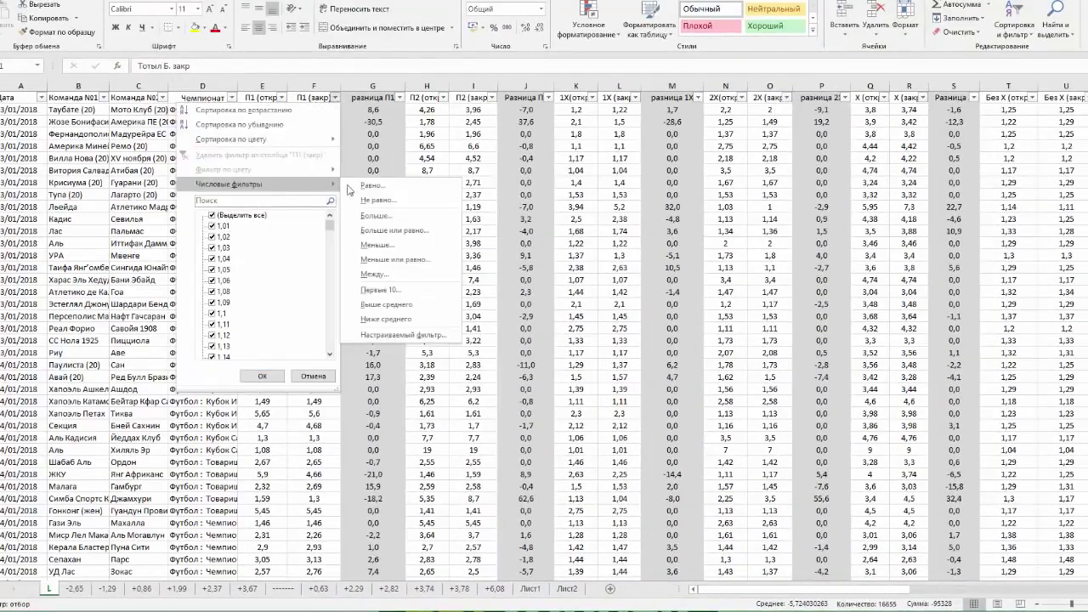
pyautogui.click(391, 276)
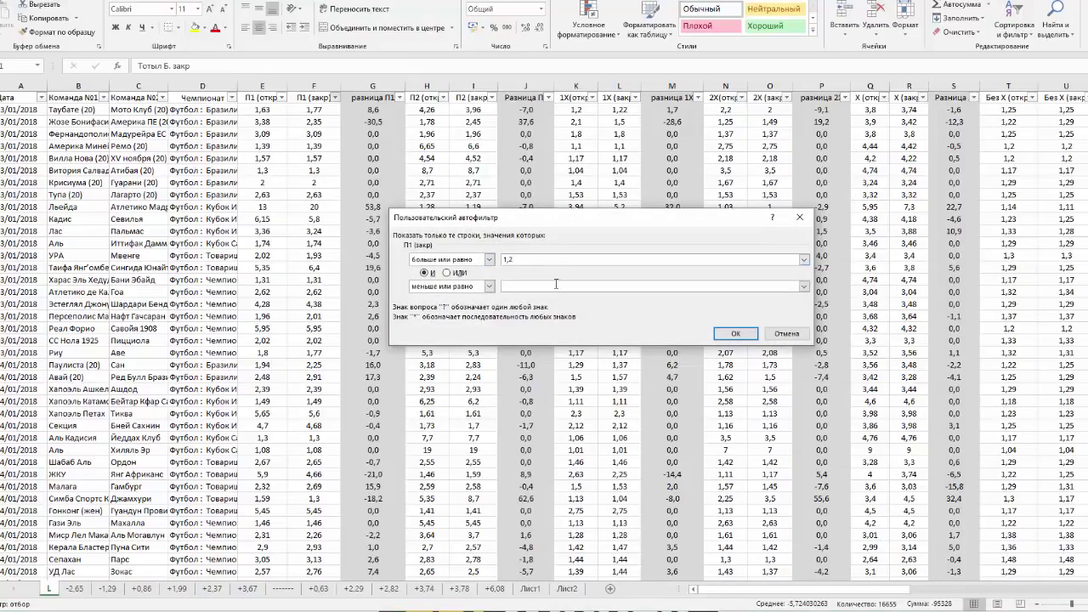
pyautogui.click(556, 283)
pyautogui.click(736, 333)
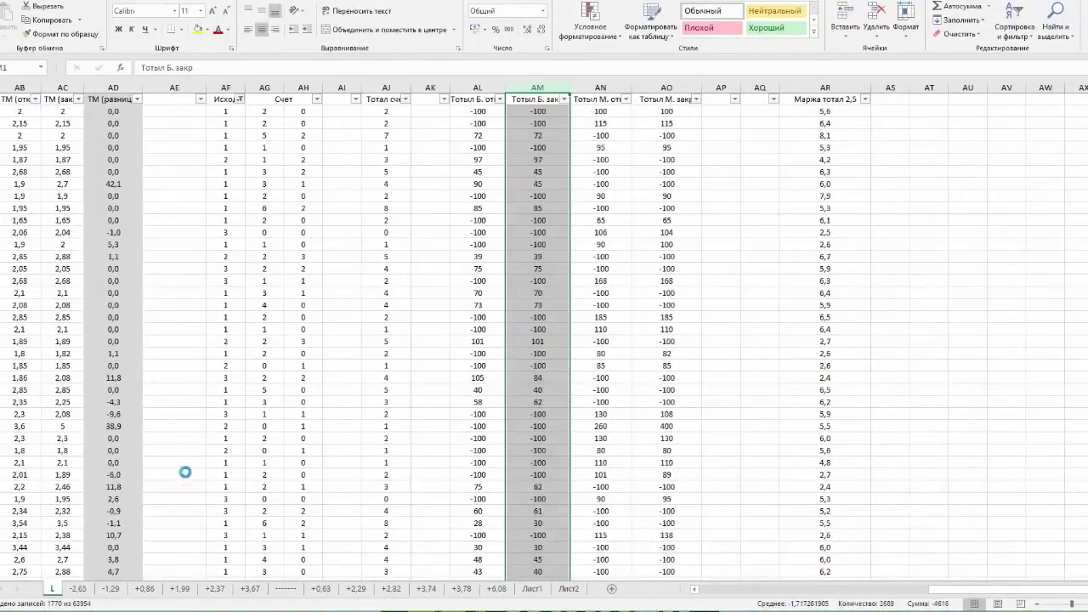
# Review the П1 1,2–1,5 strategy chart on the -1,29 sheet and the total-under strategy chart on the +0,86 sheet
pyautogui.click(111, 589)
pyautogui.click(145, 588)
pyautogui.click(117, 590)
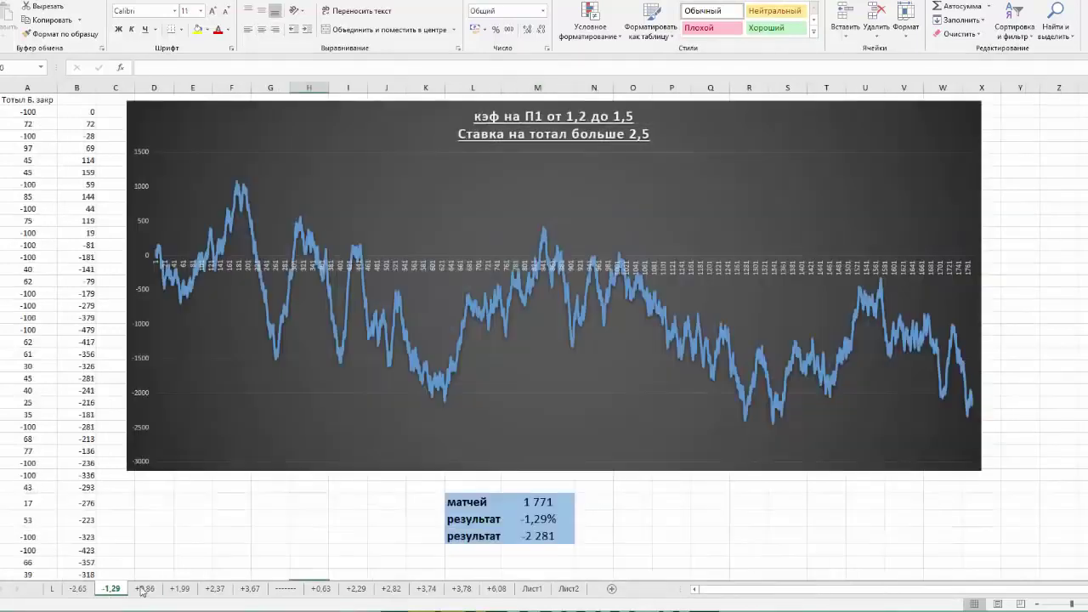
pyautogui.click(144, 589)
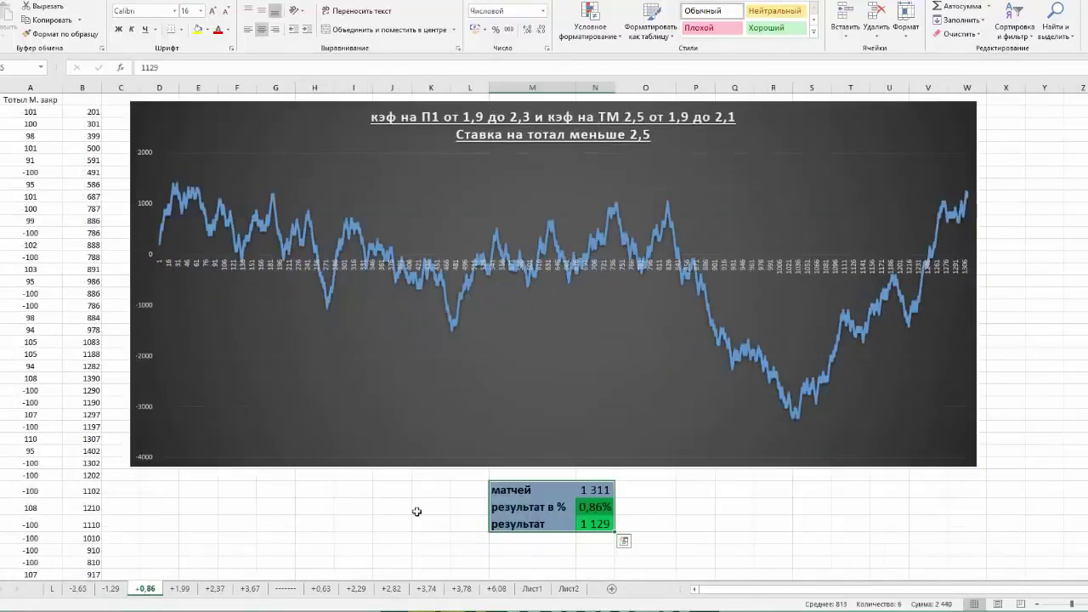
pyautogui.click(683, 506)
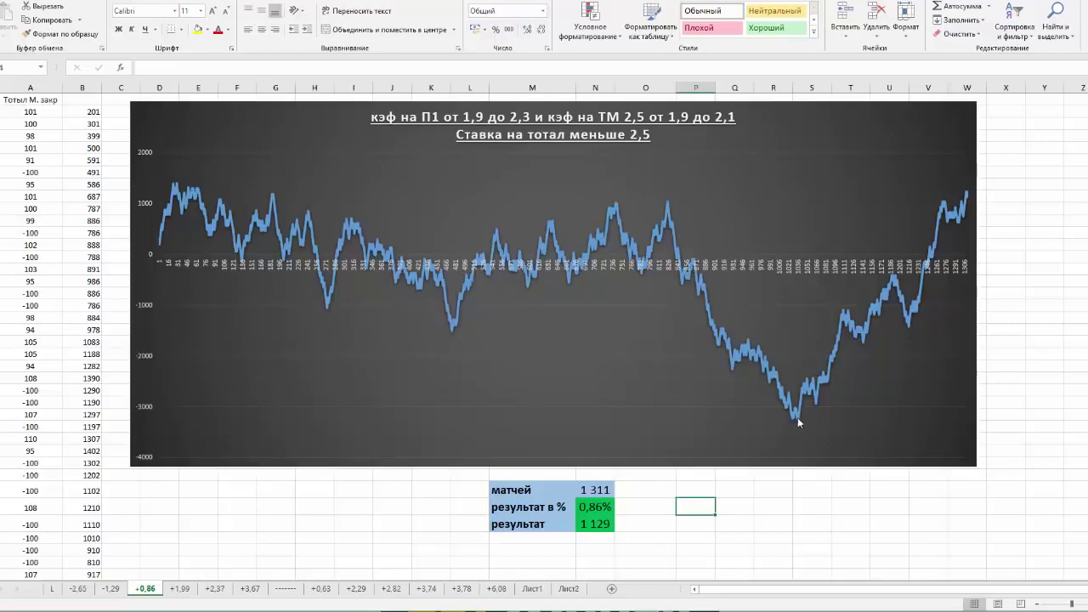
# Compare the total-under 2,5 charts on the +0,86 and +1,99 sheets, and check the match count and result on +1,99
pyautogui.moveTo(799, 421)
pyautogui.click(176, 590)
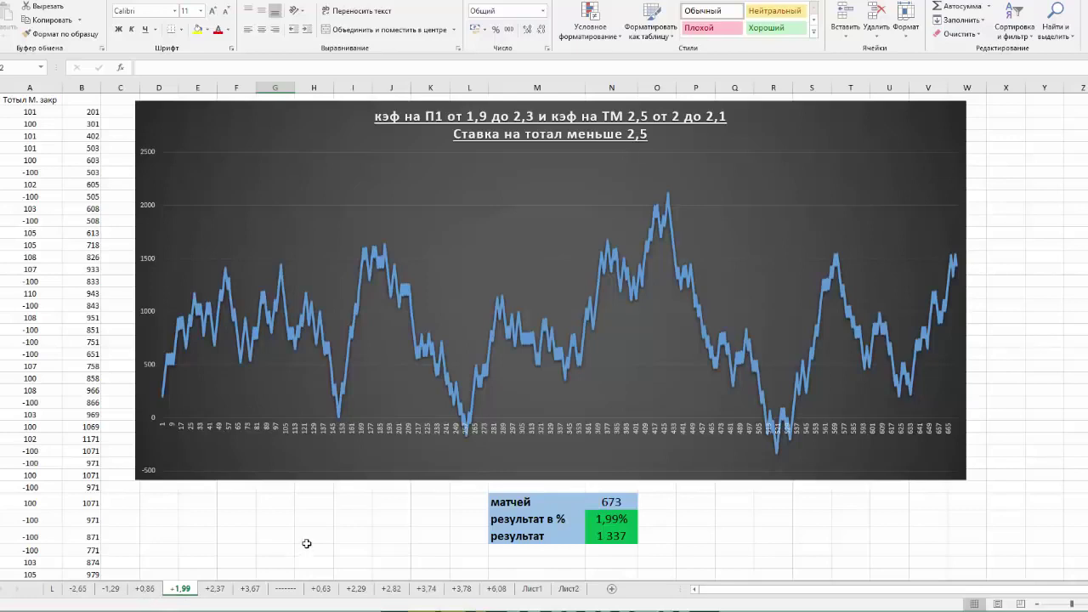
pyautogui.click(145, 589)
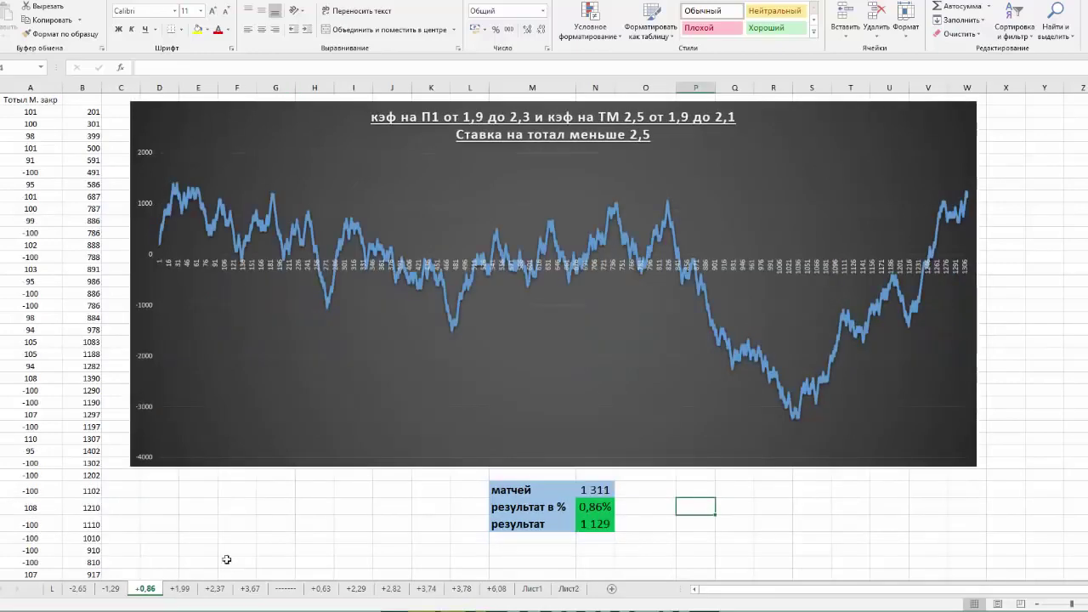
pyautogui.click(181, 588)
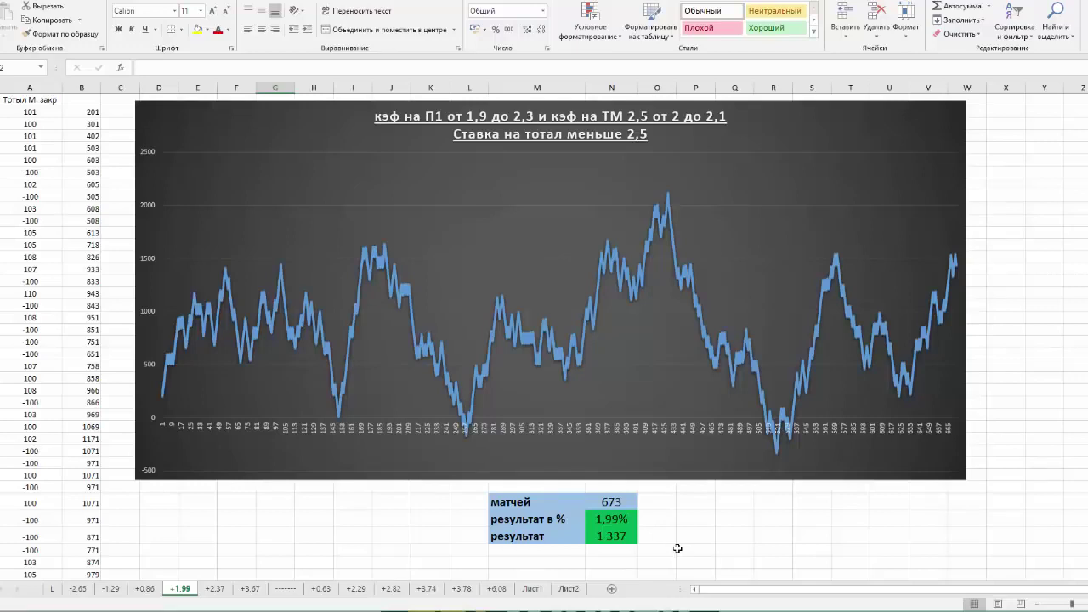
pyautogui.click(608, 537)
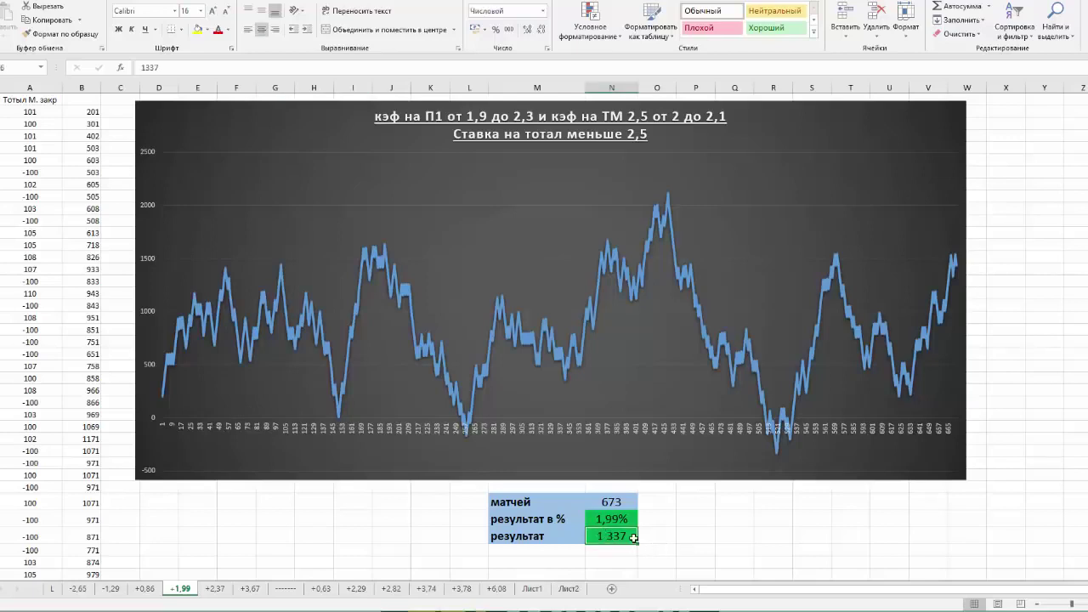
pyautogui.click(605, 502)
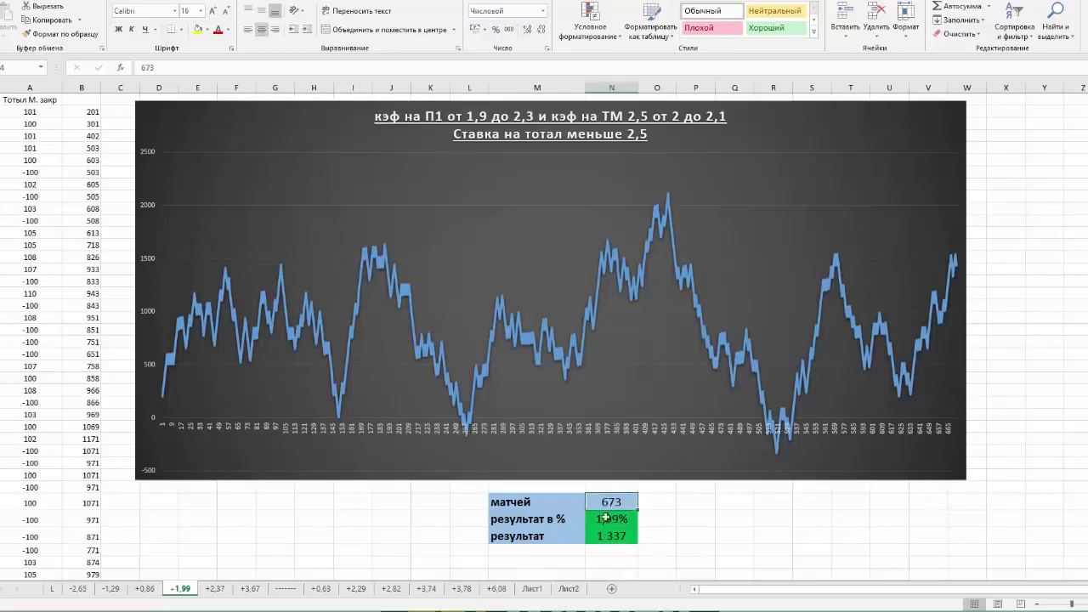
pyautogui.click(610, 537)
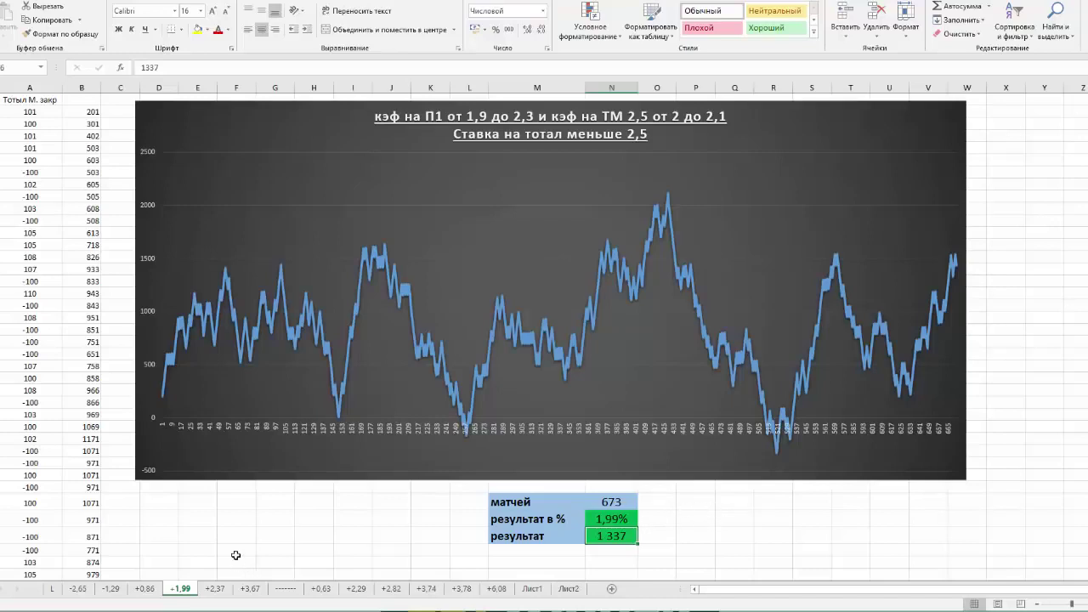
# Review the total-over 2,5 strategy chart for П1 1,2–1,5 and its match count on the +2,37 sheet
pyautogui.click(216, 589)
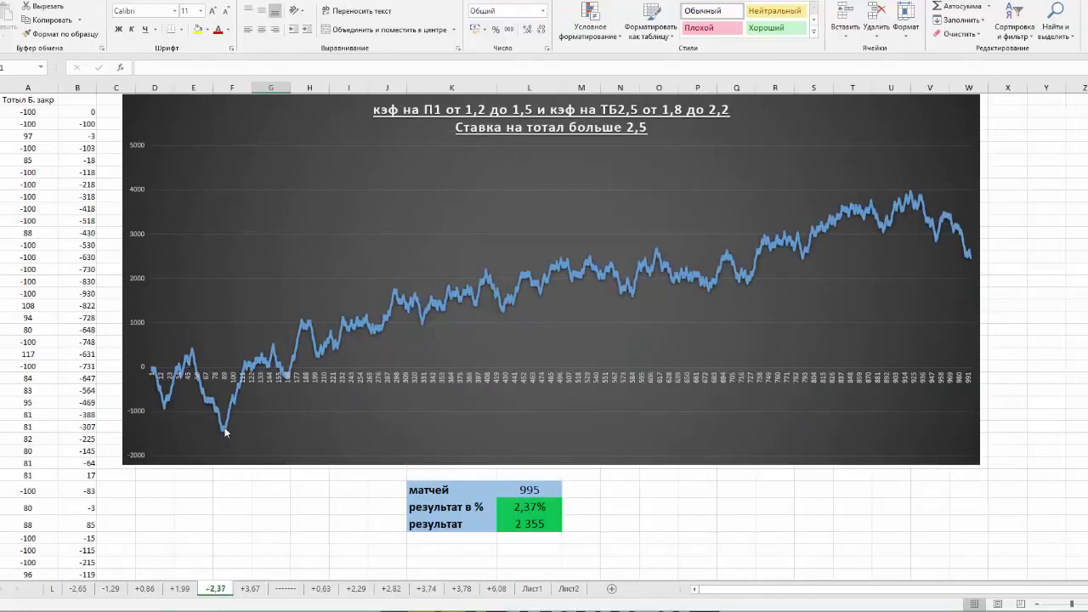
pyautogui.moveTo(226, 428)
pyautogui.click(531, 491)
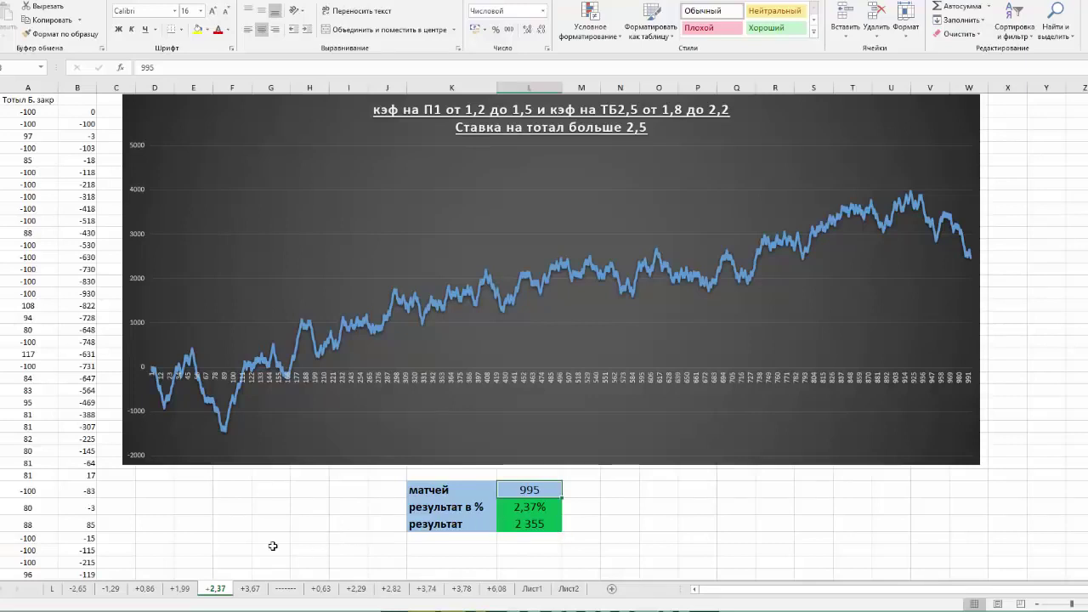
# Review the match count, percentage result and overall result of the total-over strategy on the +3,67 sheet
pyautogui.click(253, 590)
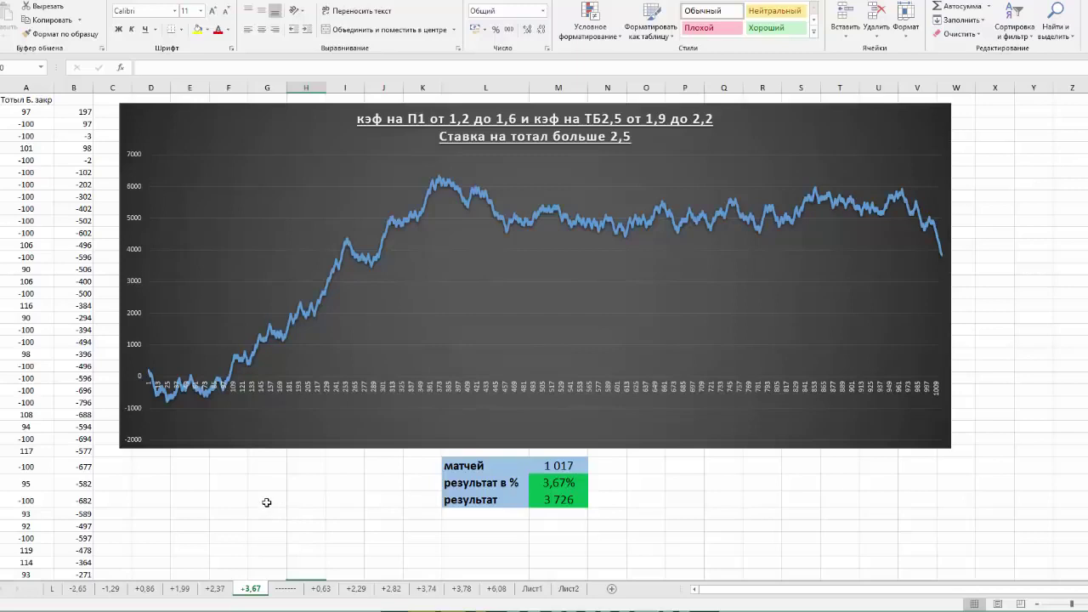
pyautogui.click(561, 466)
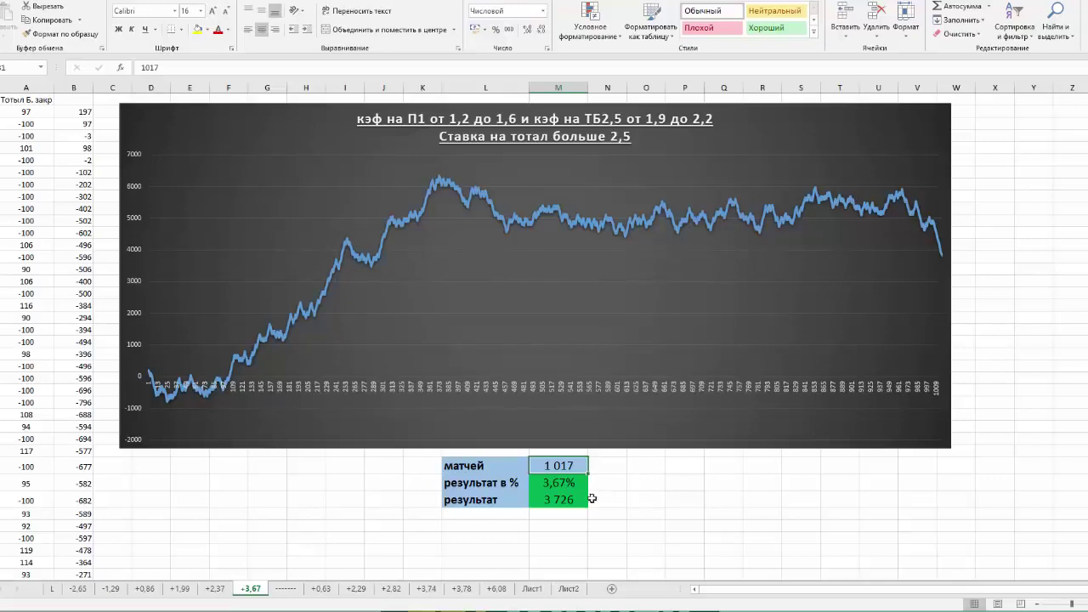
pyautogui.click(561, 490)
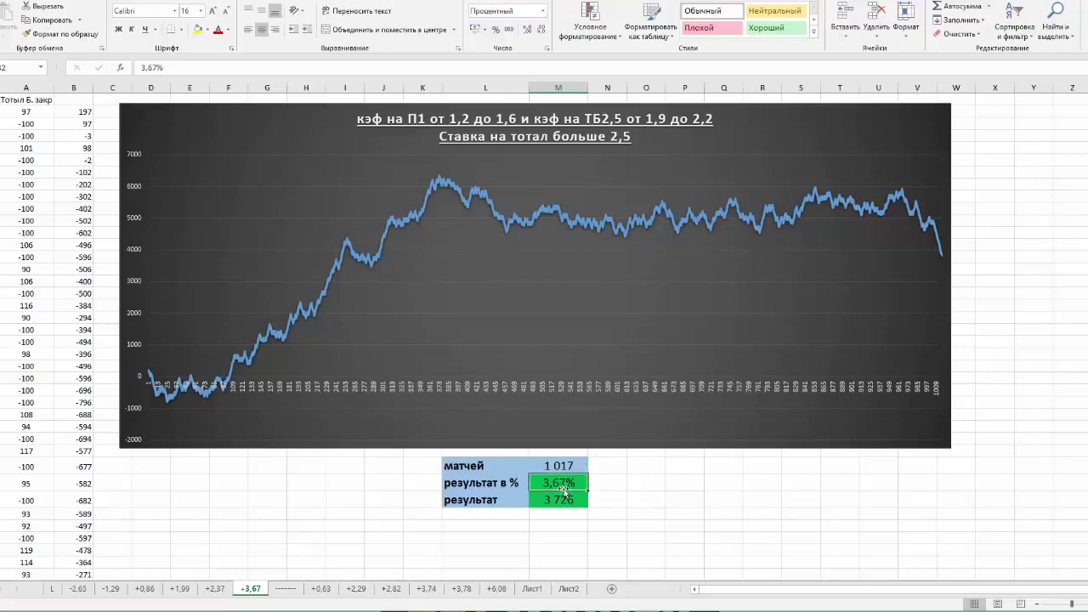
pyautogui.click(553, 503)
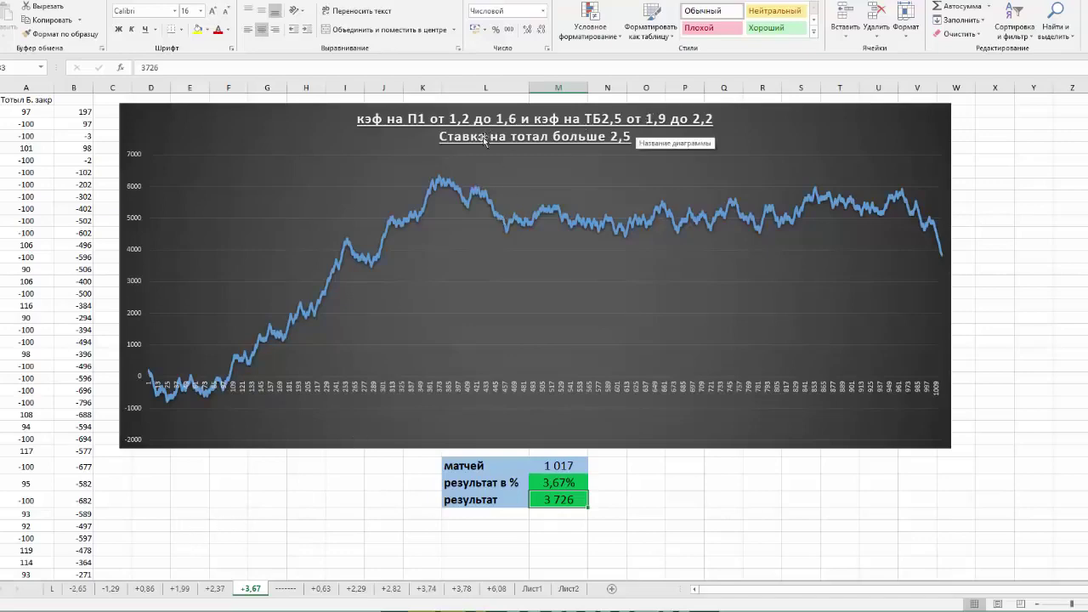
# Filter the match data on sheet L to closing П1 odds between 1,2 and 1,6, matching the +3,67 strategy
pyautogui.click(52, 588)
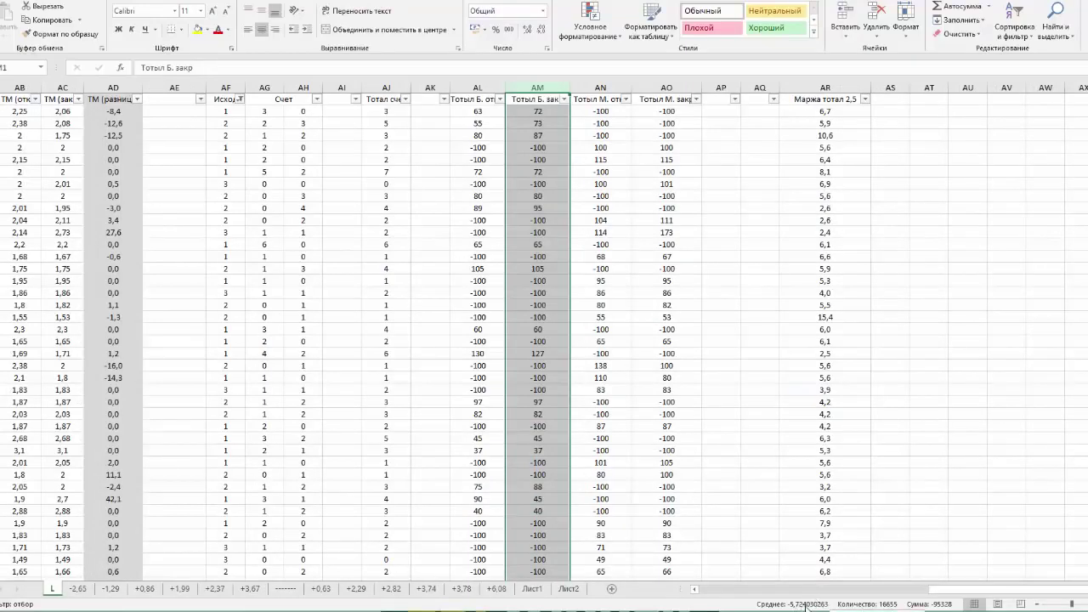
pyautogui.click(251, 589)
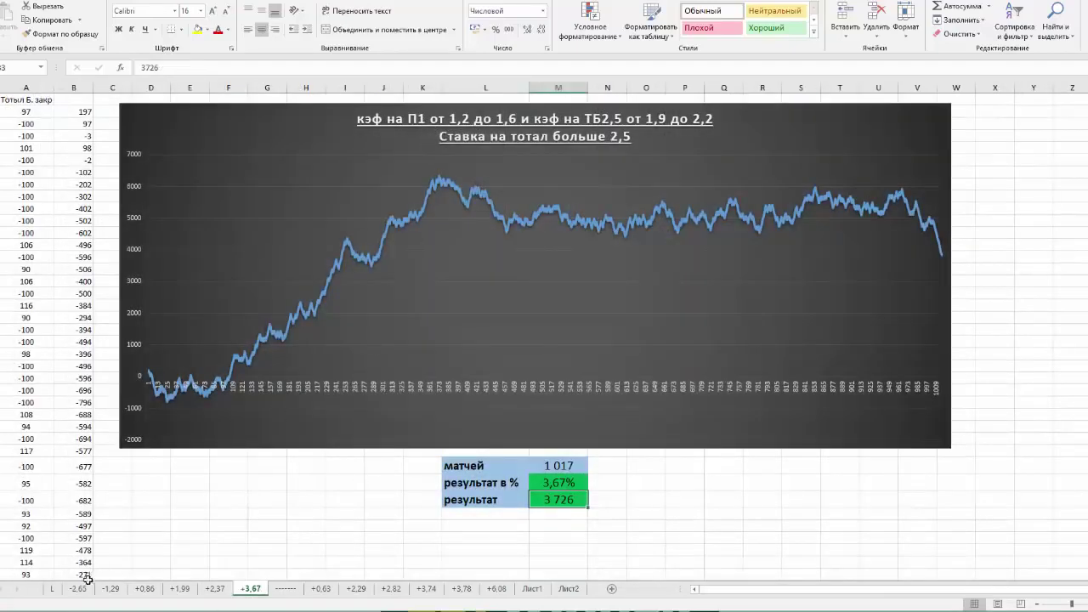
pyautogui.click(54, 589)
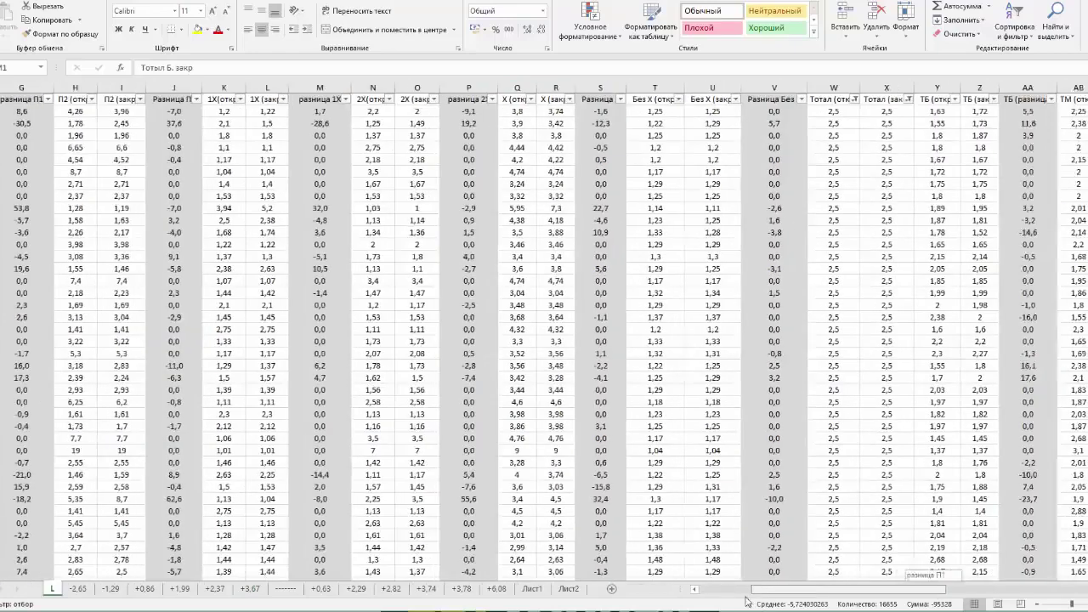
pyautogui.hscroll(-3, 595, 425)
pyautogui.click(338, 99)
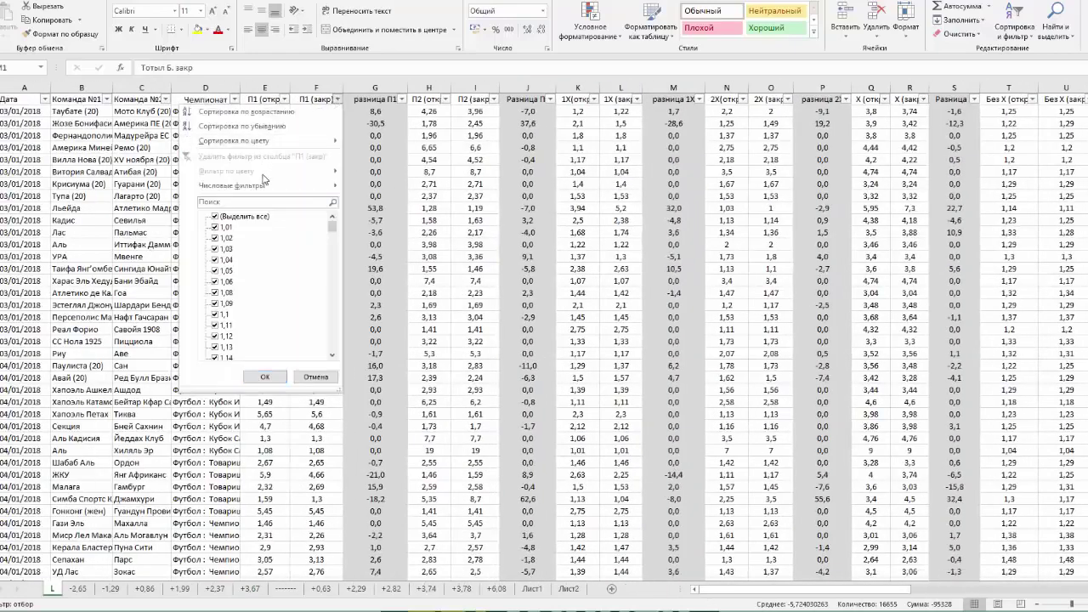
pyautogui.moveTo(265, 181)
pyautogui.click(387, 279)
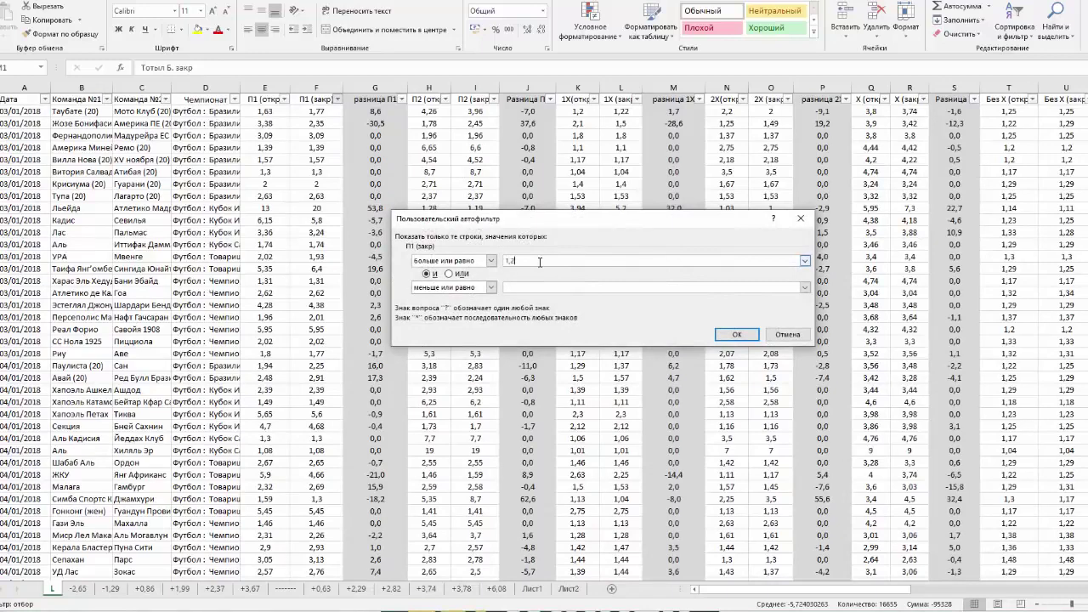
pyautogui.click(551, 286)
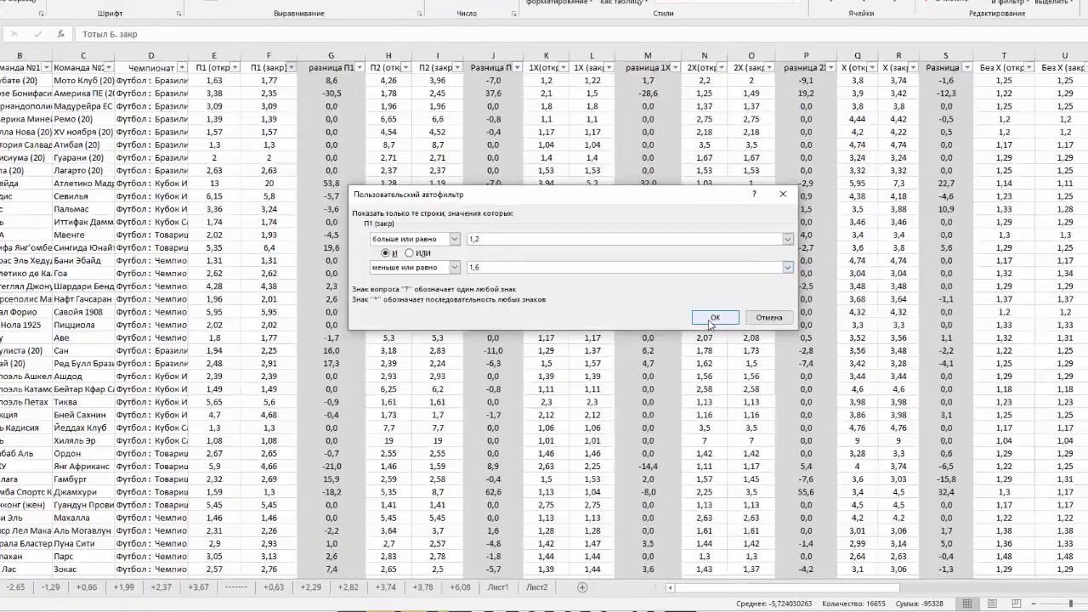
pyautogui.click(735, 336)
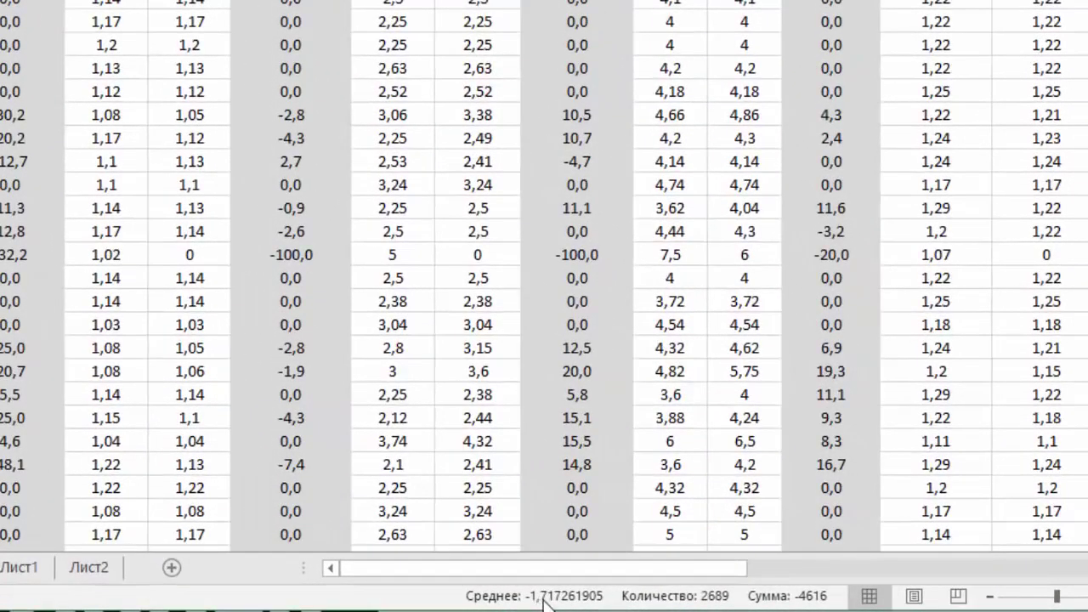
# Check the over-odds range on the +3,67 sheet and filter sheet L's closing ТБ odds between 1,9 and 2,2
pyautogui.moveTo(549, 566); pyautogui.dragTo(975, 587)
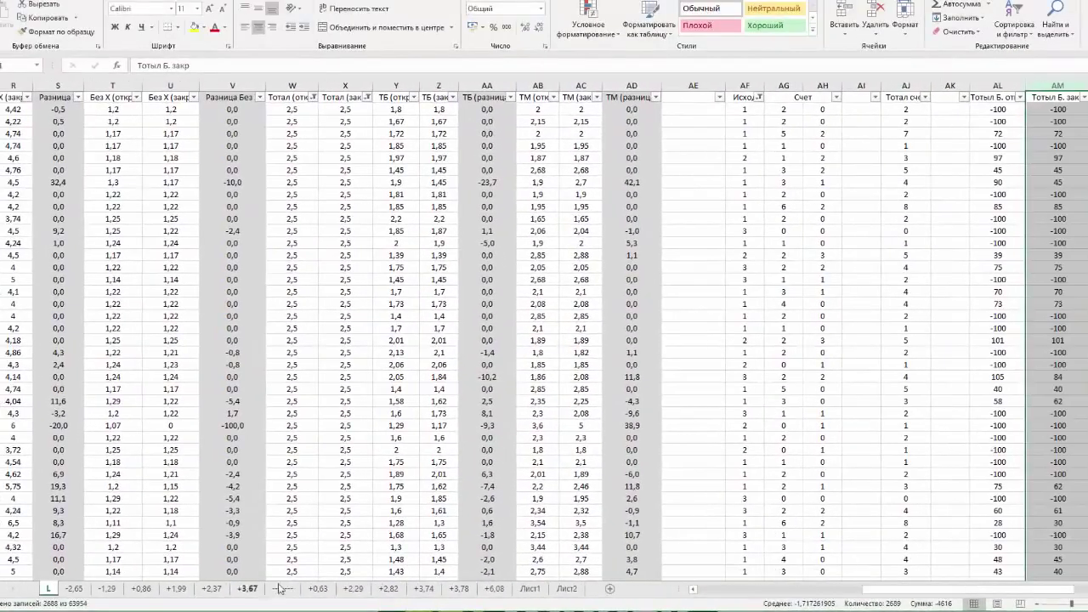
pyautogui.click(248, 588)
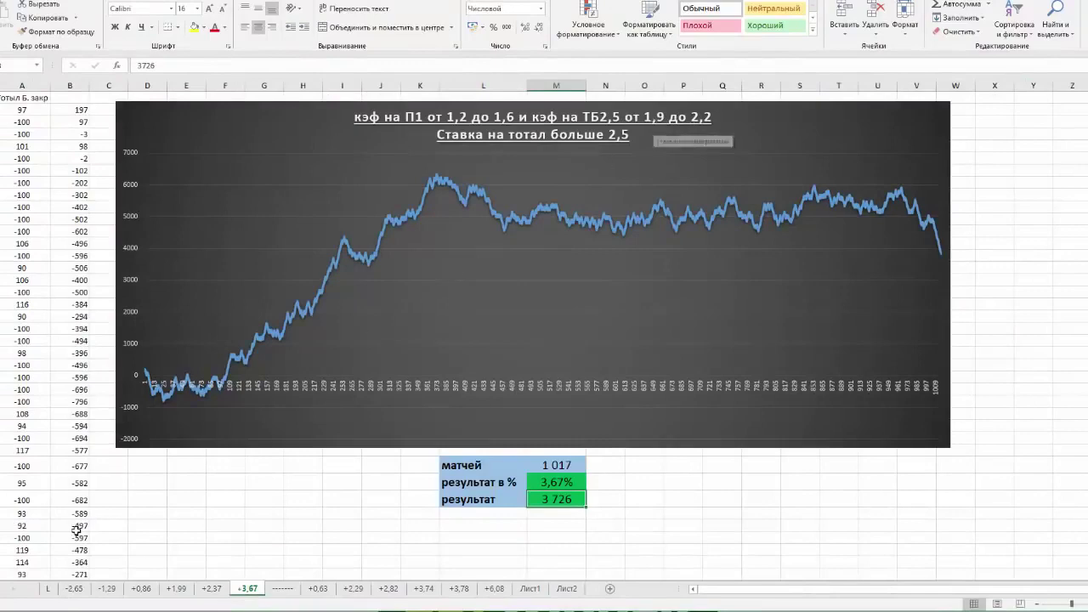
pyautogui.click(48, 589)
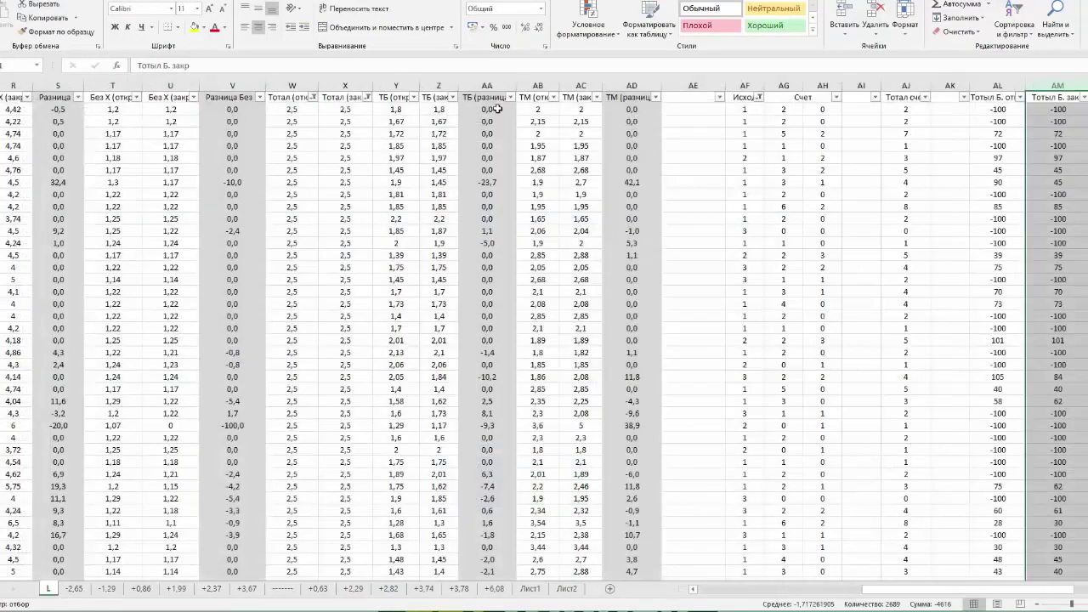
pyautogui.click(454, 98)
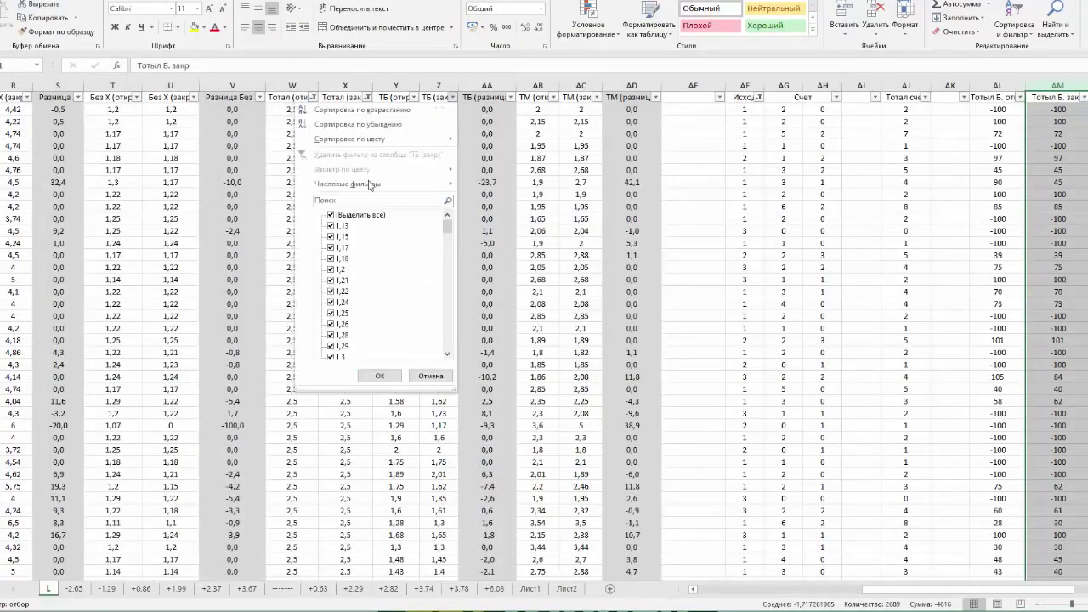
pyautogui.moveTo(374, 184)
pyautogui.click(576, 274)
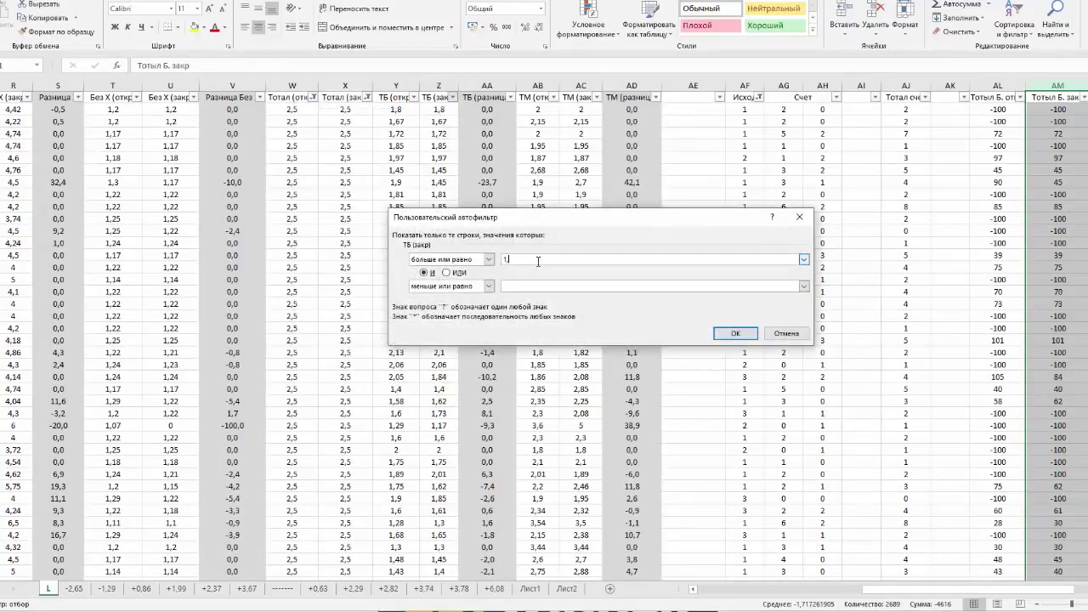
pyautogui.click(538, 286)
pyautogui.click(733, 333)
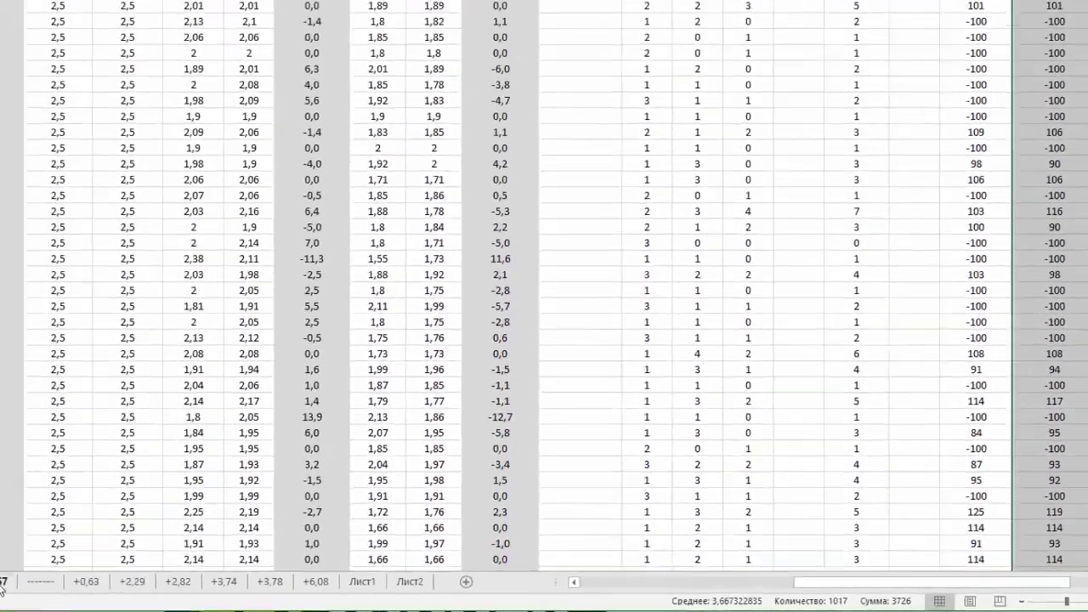
# Compare the filtered selection on sheet L with the +3,67 strategy results, and bring the first data columns back into view
pyautogui.click(321, 588)
pyautogui.click(51, 588)
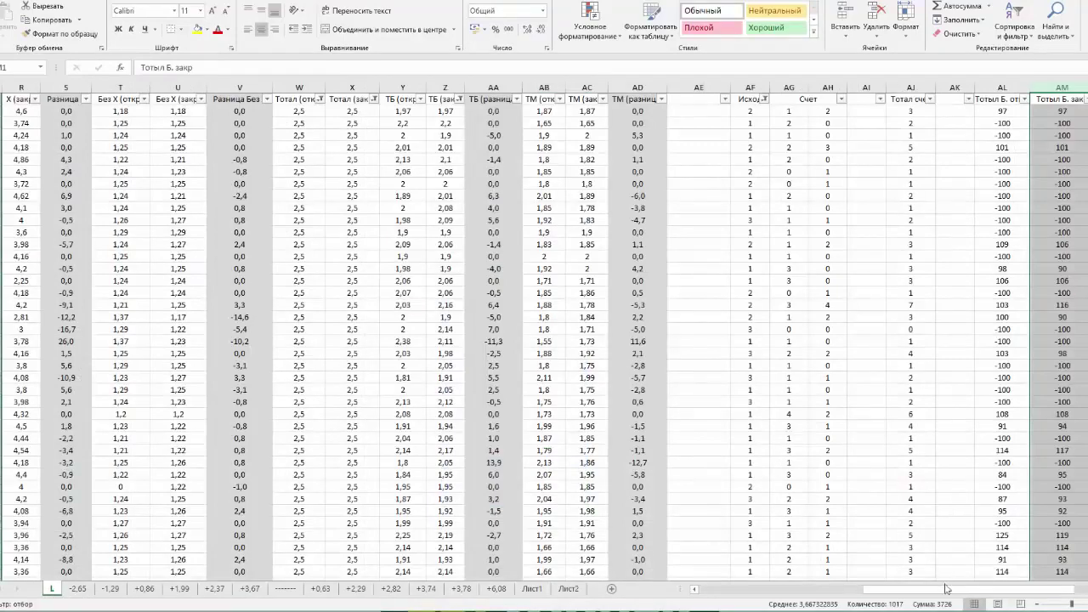
pyautogui.moveTo(931, 590); pyautogui.dragTo(705, 593)
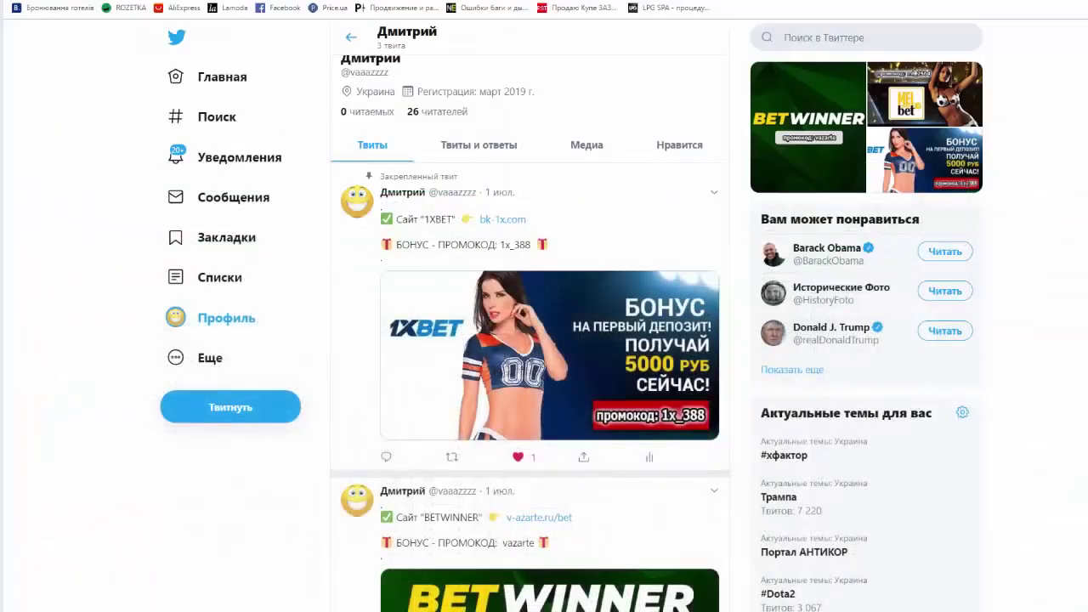
# Switch to the channel's Twitter profile and look through the 1XBET, BETWINNER and MELBET promo tweets
pyautogui.scroll(-5, 527, 442)
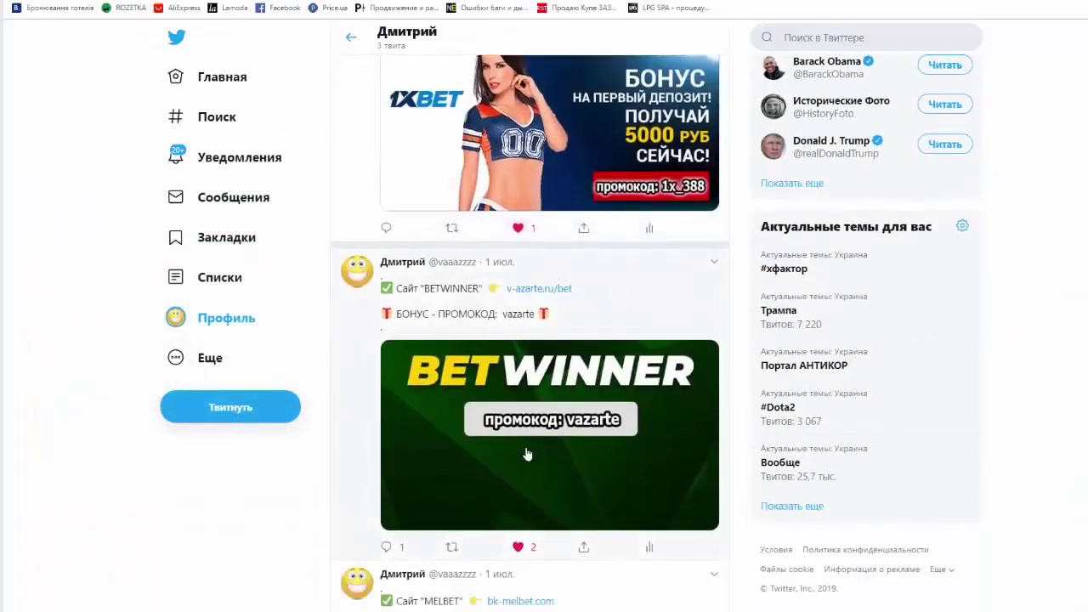
pyautogui.scroll(-3, 527, 455)
pyautogui.scroll(10, 527, 454)
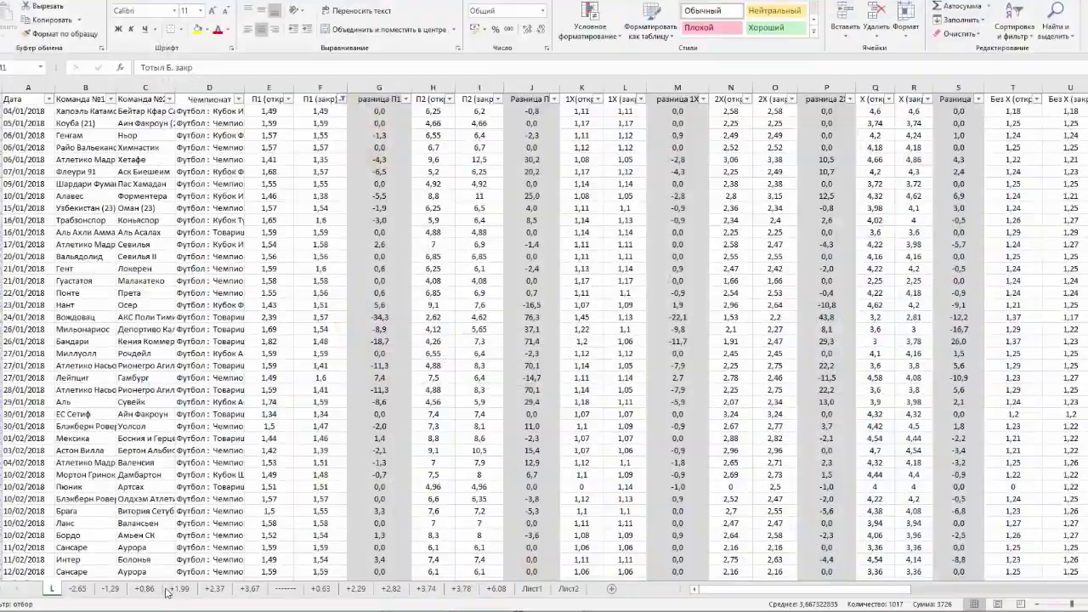
# Switch back to the Excel workbook and revisit the П1 1,2–1,6 total-over strategy chart on the +3,67 sheet
pyautogui.click(215, 588)
pyautogui.click(251, 588)
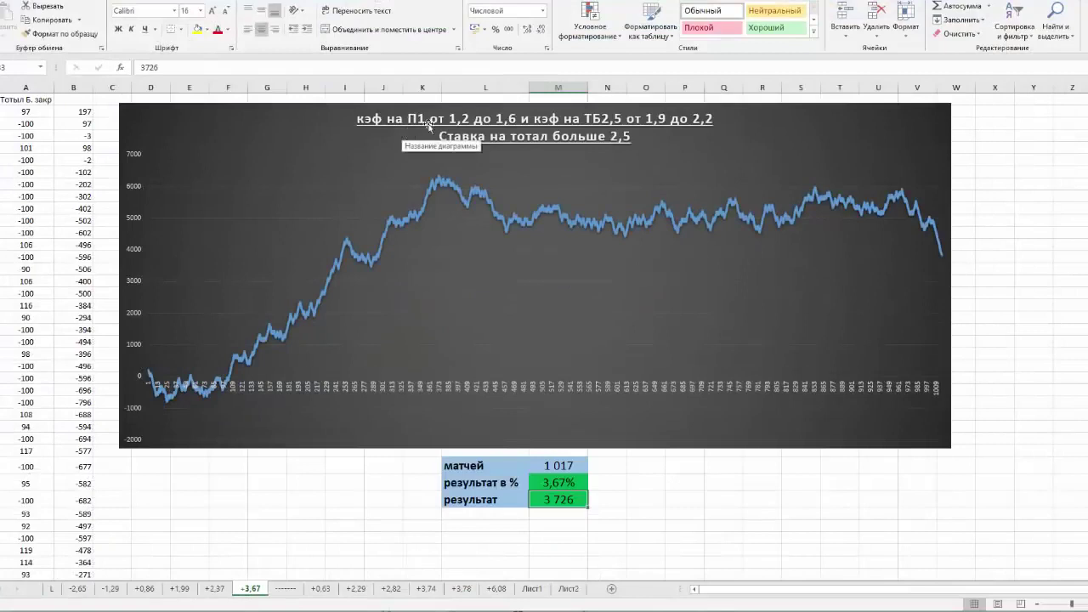